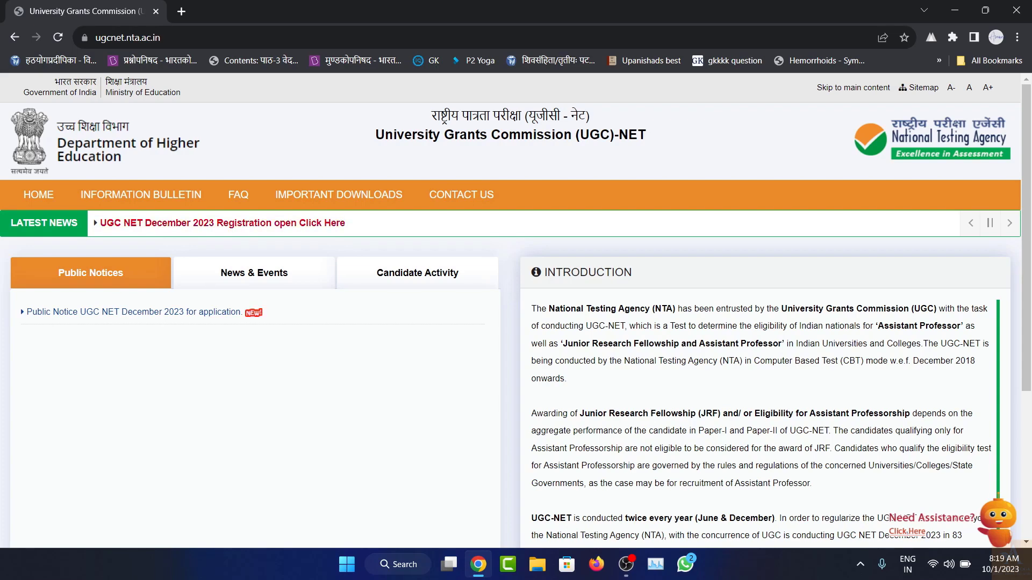
Step: Show the News & Events notices and the Candidate Activity announcements on ugcnet.nta.ac.in
scroll(516, 317, "down", 1)
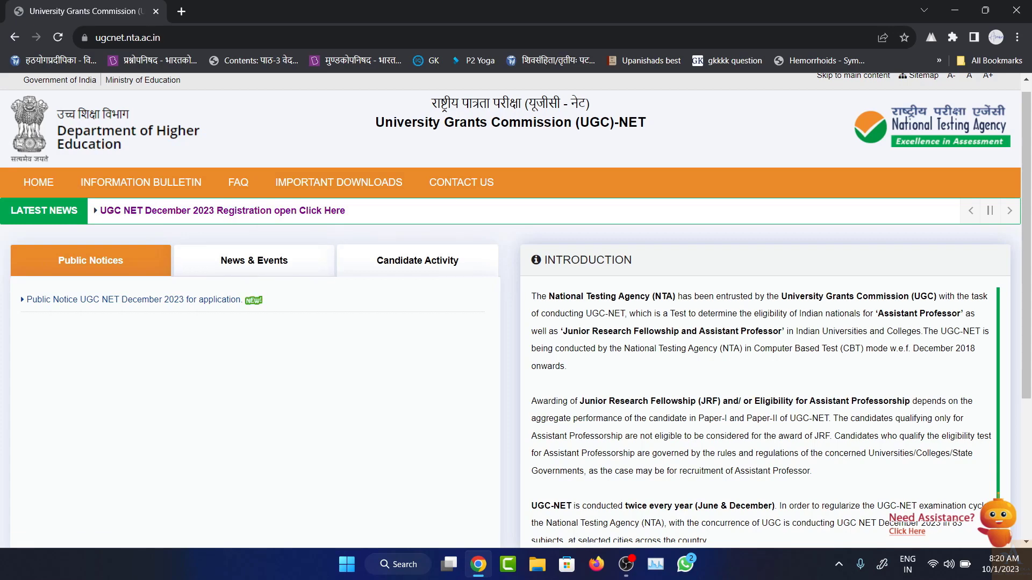
left_click(254, 260)
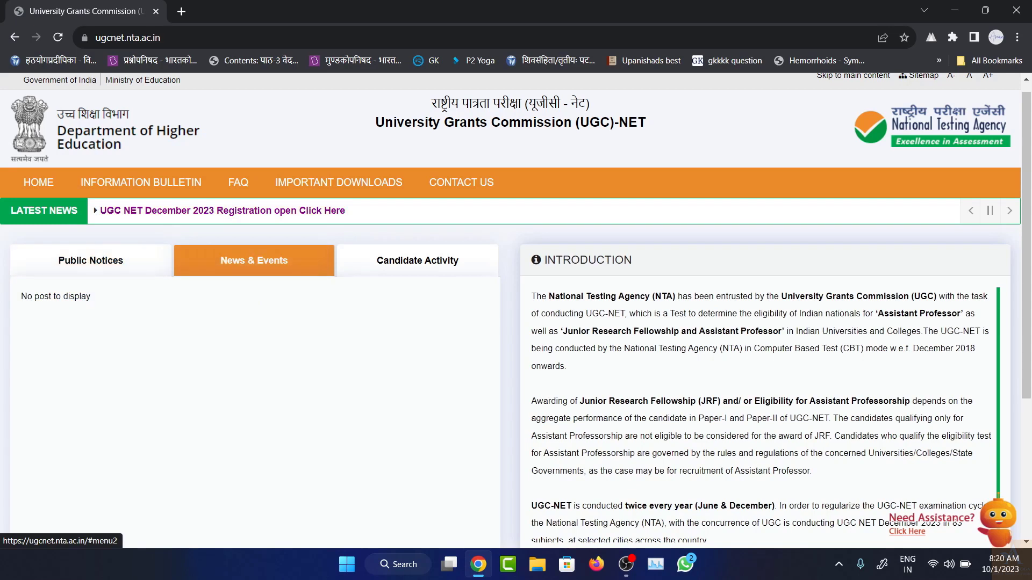
left_click(417, 260)
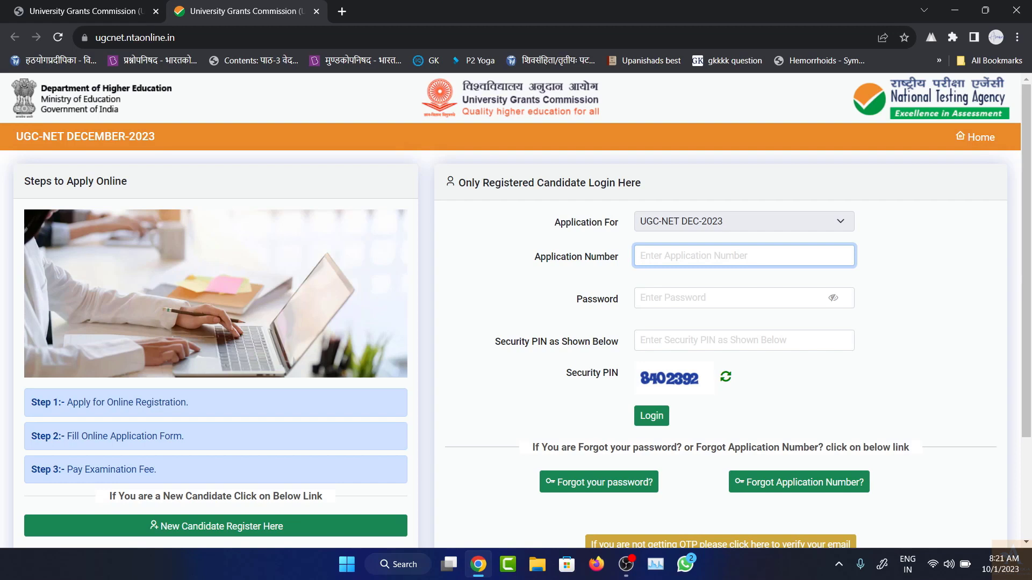
Step: Skip the Application Number field and choose 'New Candidate Register Here' on the login page
key("Tab")
scroll(516, 310, "down", 1)
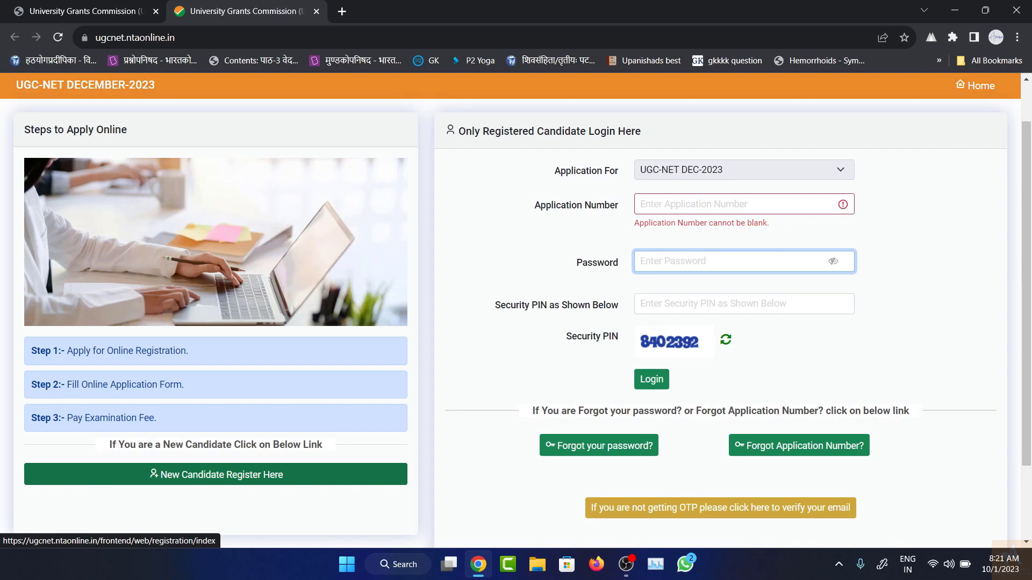
left_click(216, 475)
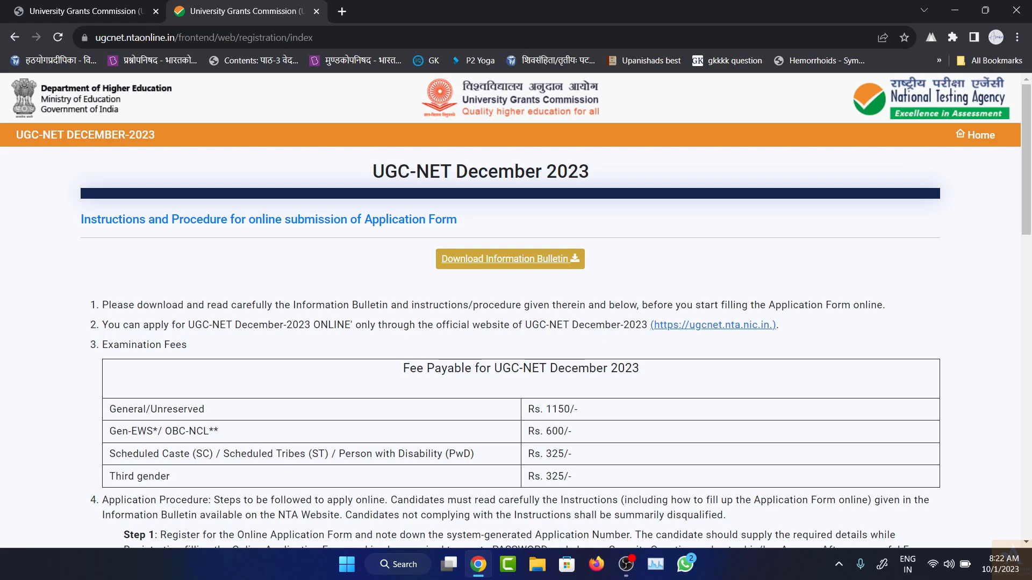
Step: Read the instructions, tick the information bulletin declaration and proceed to the registration form
scroll(516, 310, "down", 2)
scroll(516, 310, "down", 4)
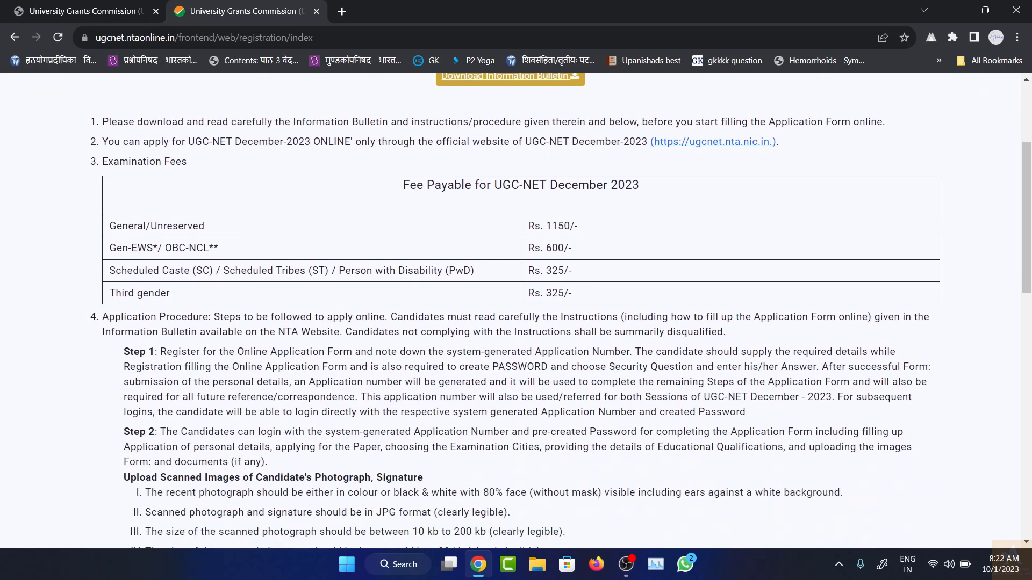
scroll(515, 310, "down", 4)
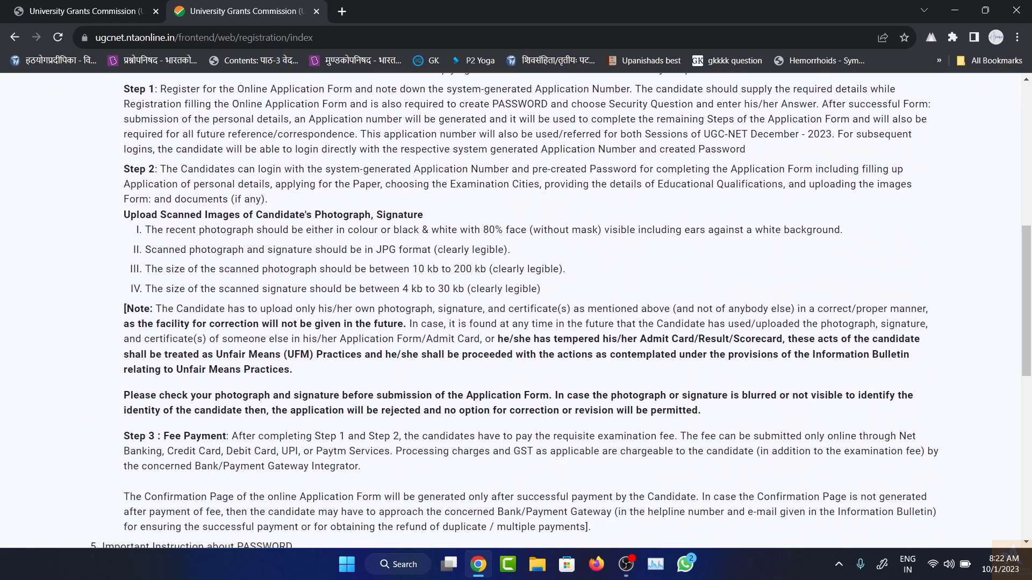
scroll(515, 310, "down", 6)
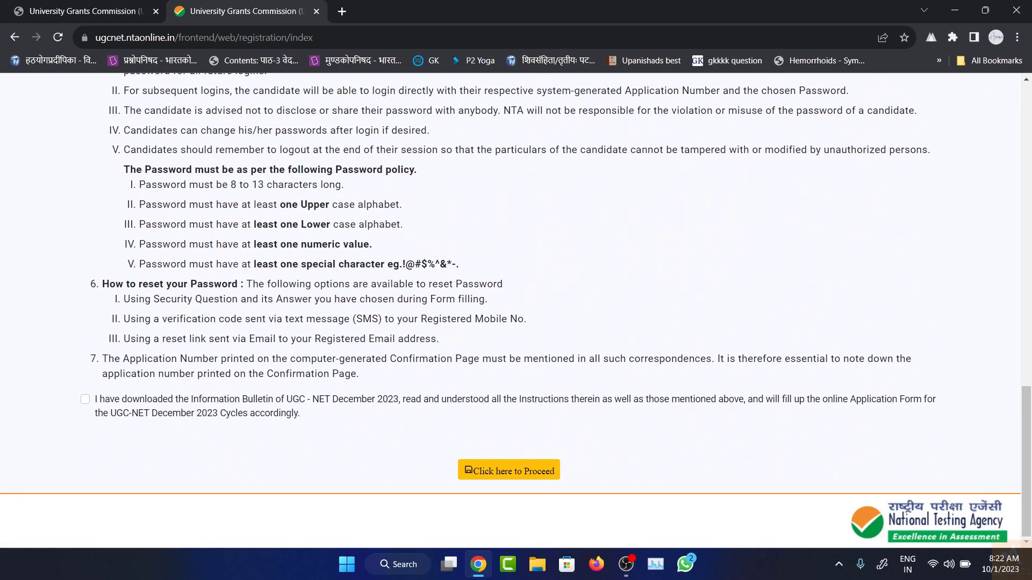
left_click(85, 399)
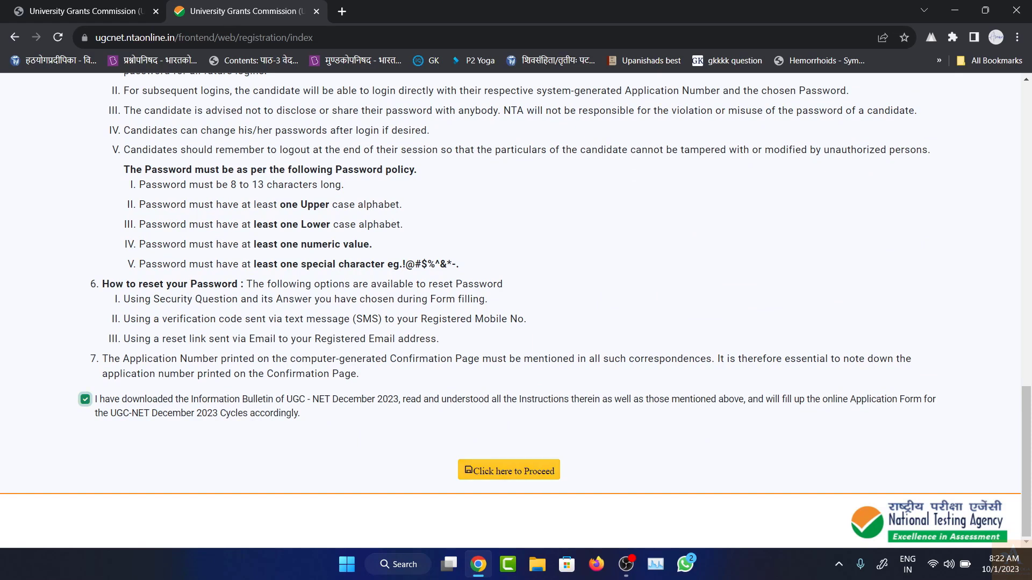
left_click(508, 470)
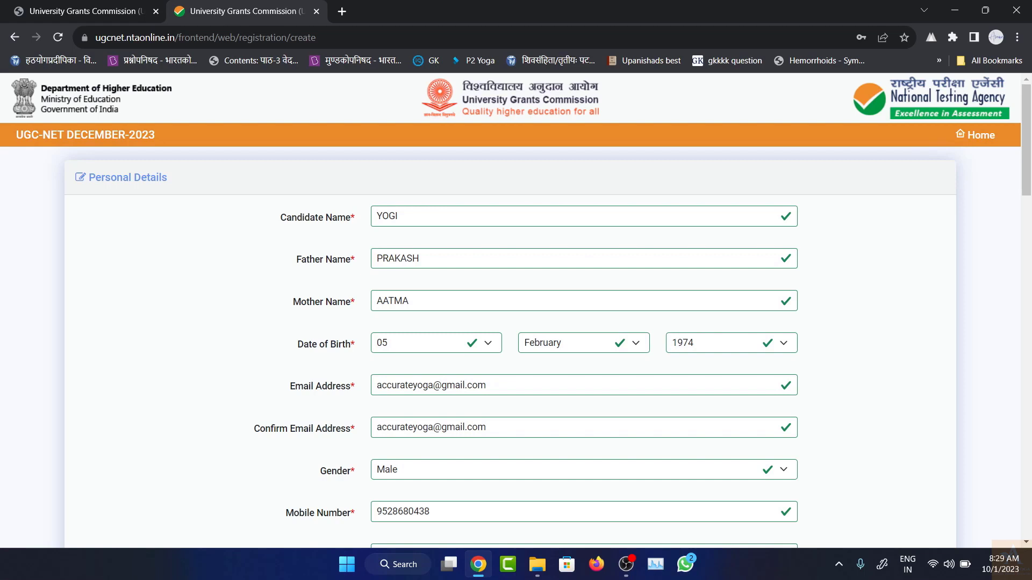
scroll(516, 310, "down", 1)
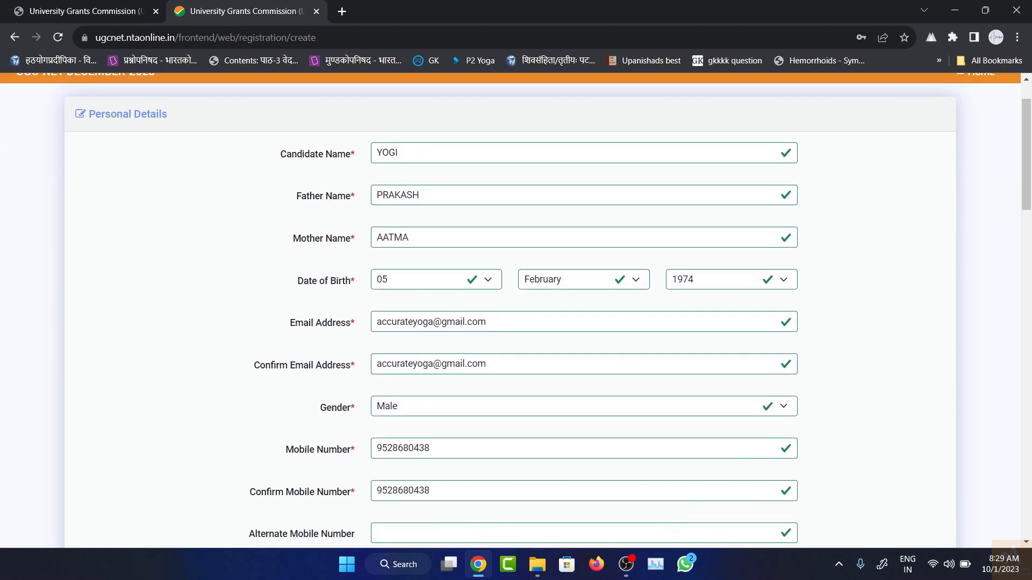
scroll(516, 310, "down", 1)
scroll(516, 310, "down", 1)
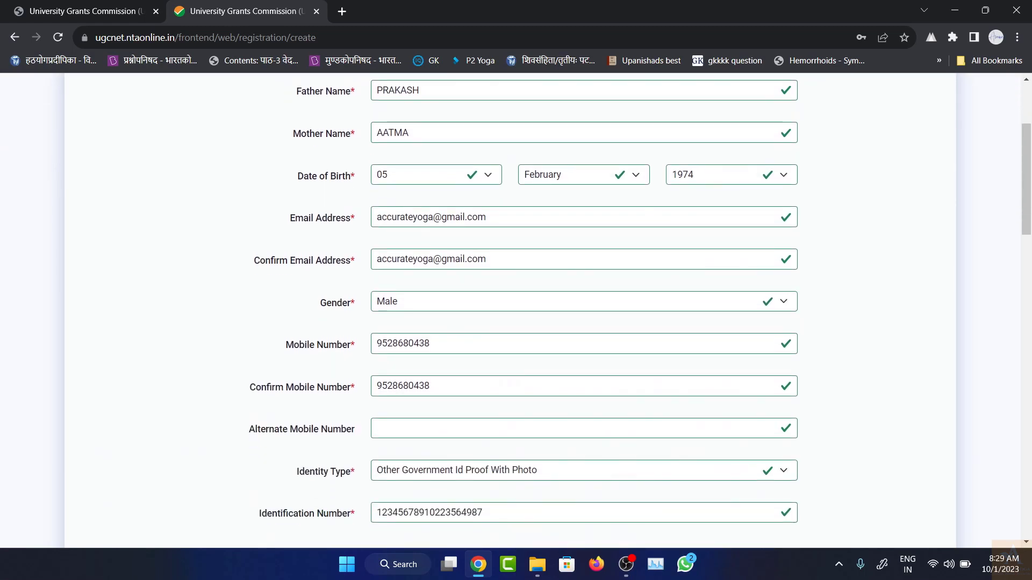
scroll(516, 310, "down", 1)
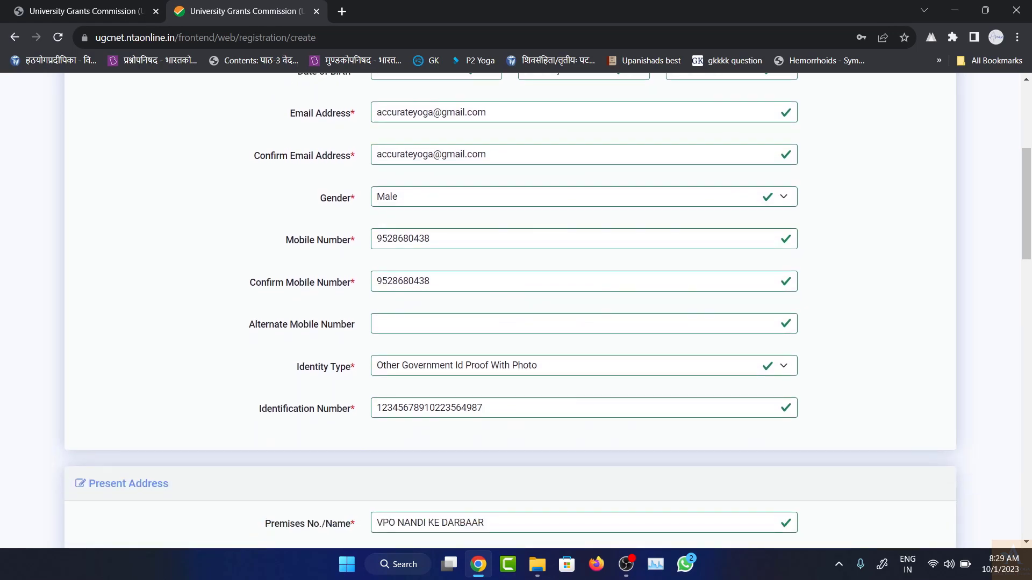
left_click(584, 365)
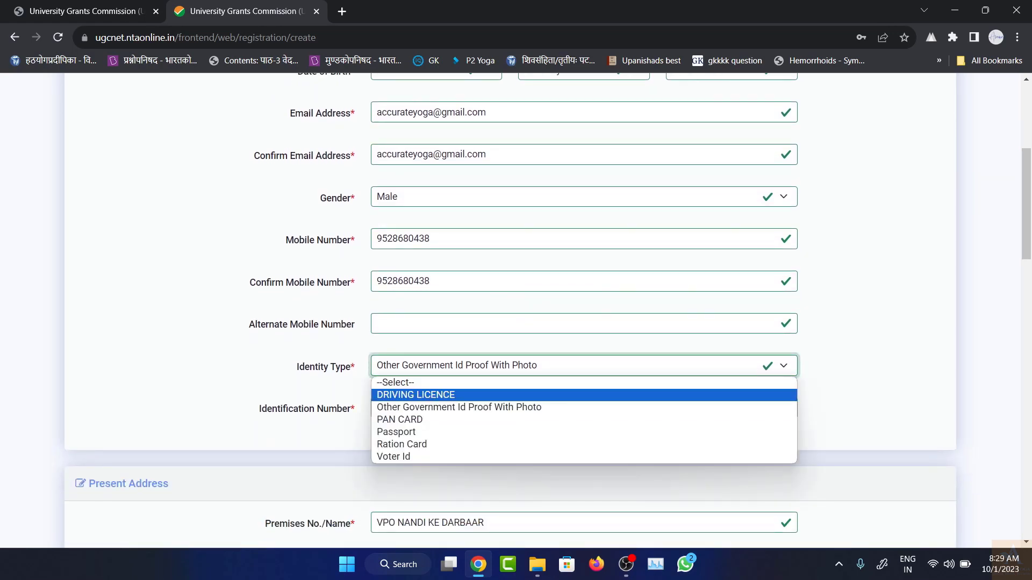
key("Up")
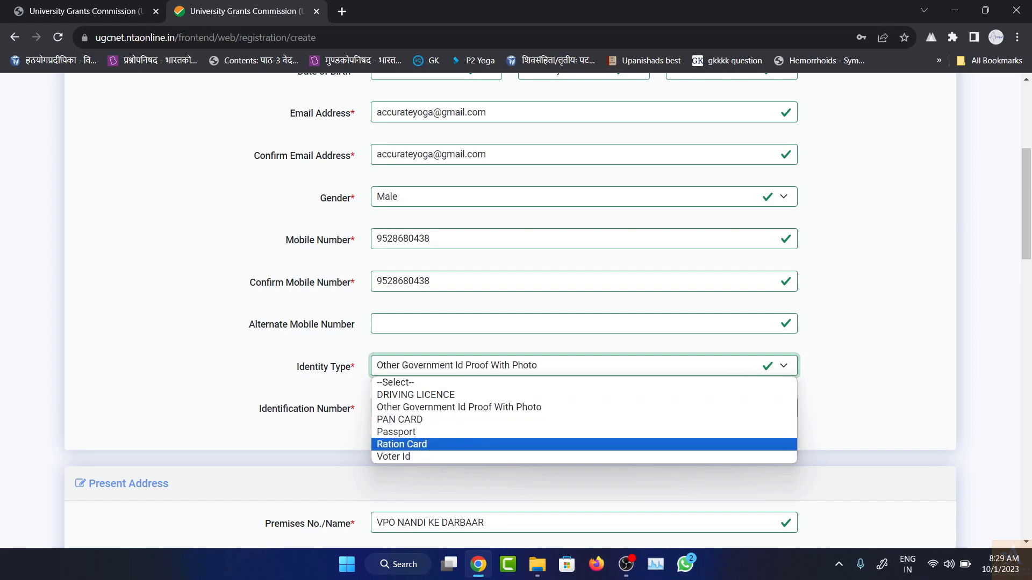
key("Up")
key("Down")
key("Down")
key("Up")
key("Up")
key("Up")
key("Up")
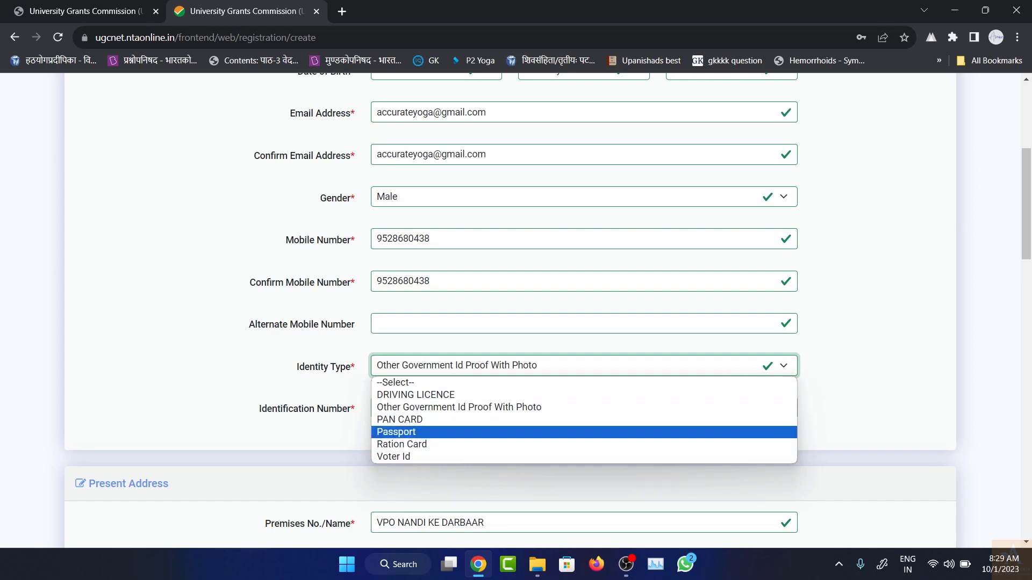
key("Down")
key("Down")
key("Down")
key("Down")
key("Up")
key("Up")
key("Up")
key("Up")
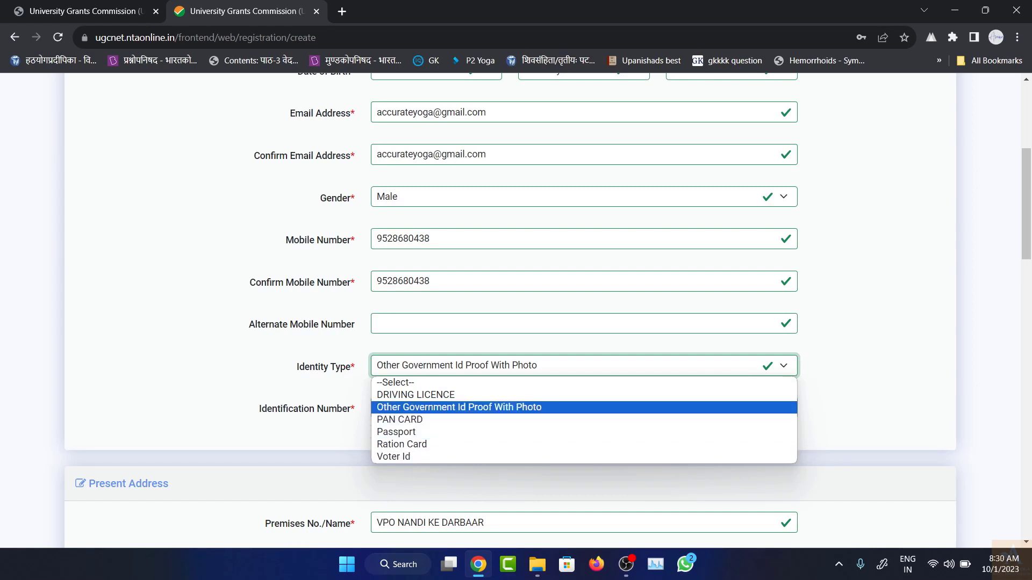
key("Return")
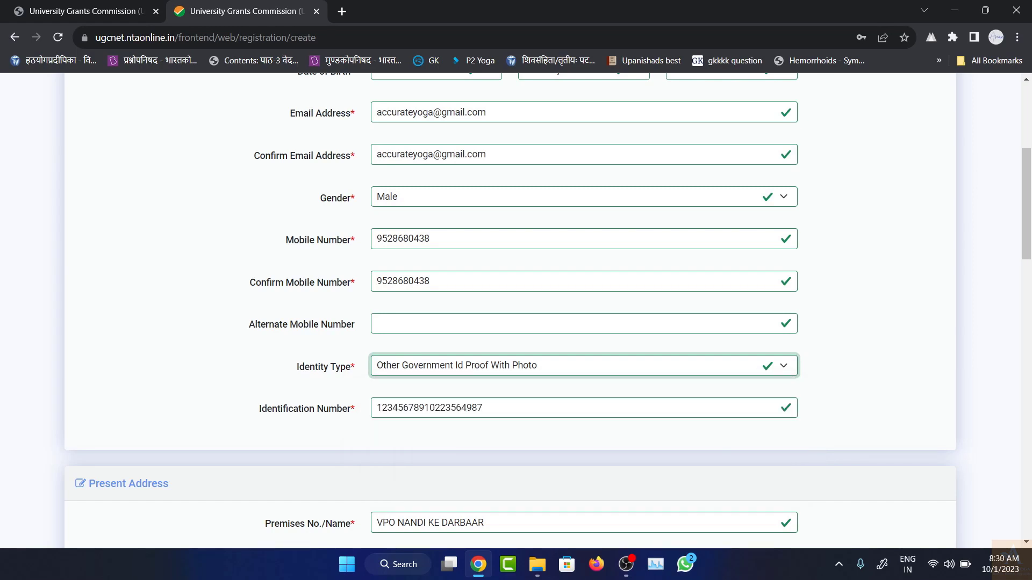
Step: Tick 'Same as present address' for the permanent address and move down to Choose Password
scroll(545, 310, "down", 3)
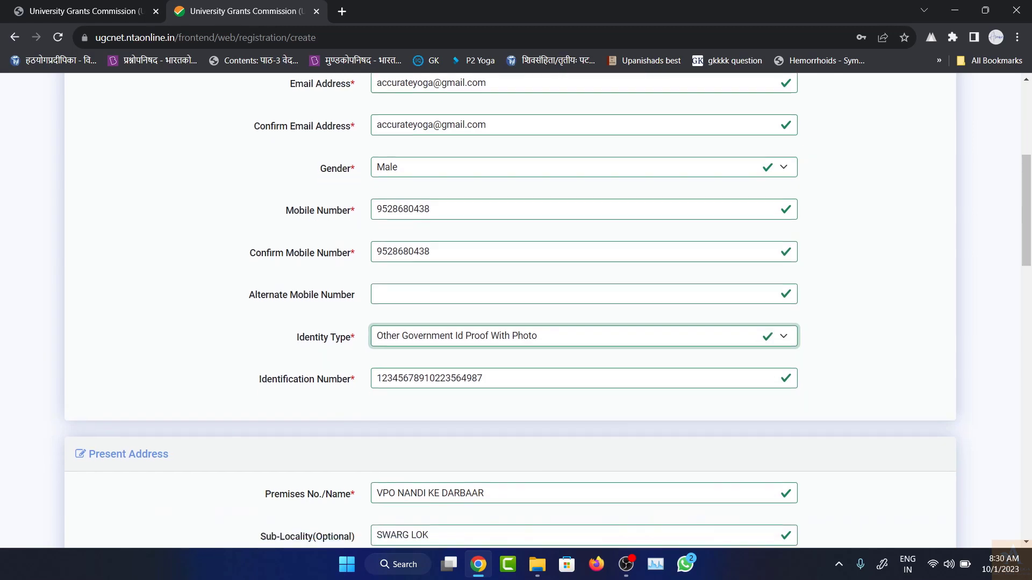
scroll(510, 310, "down", 2)
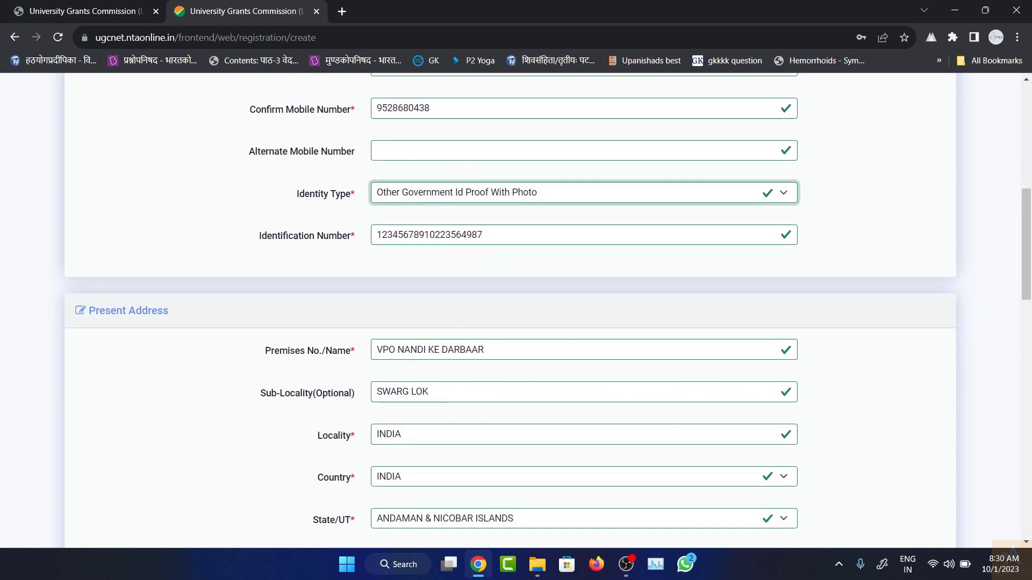
scroll(545, 310, "down", 4)
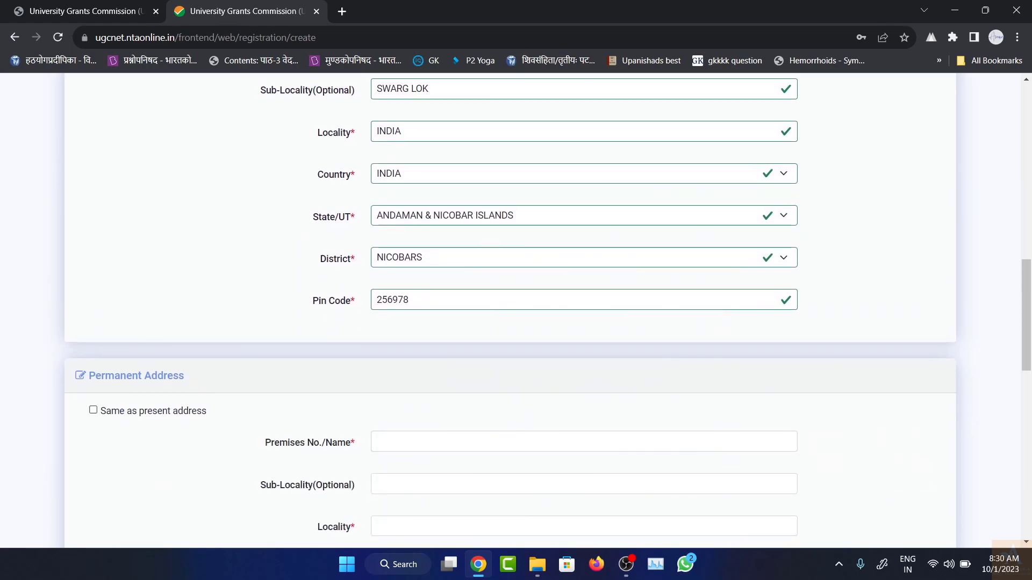
left_click(93, 410)
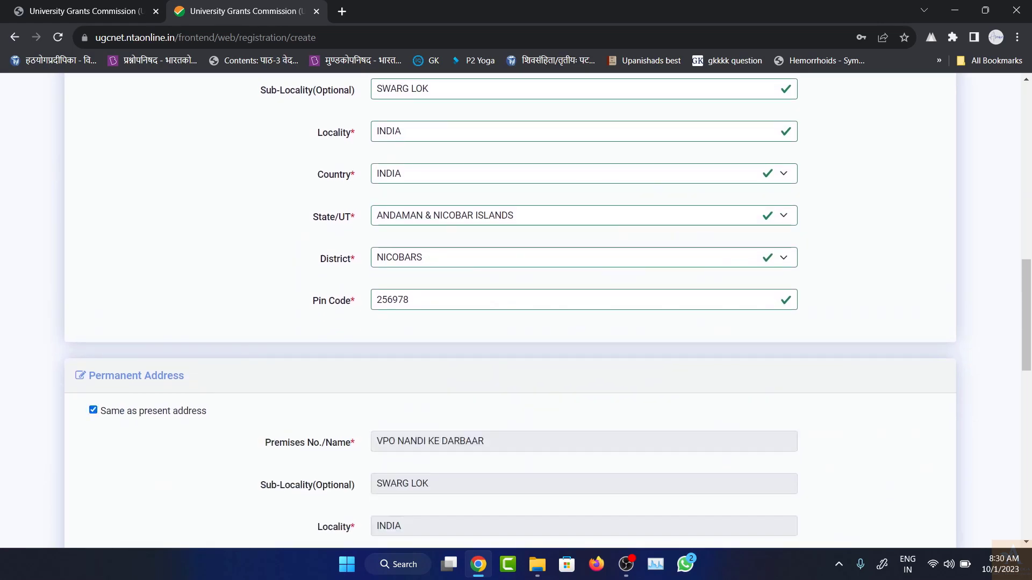
scroll(546, 310, "down", 7)
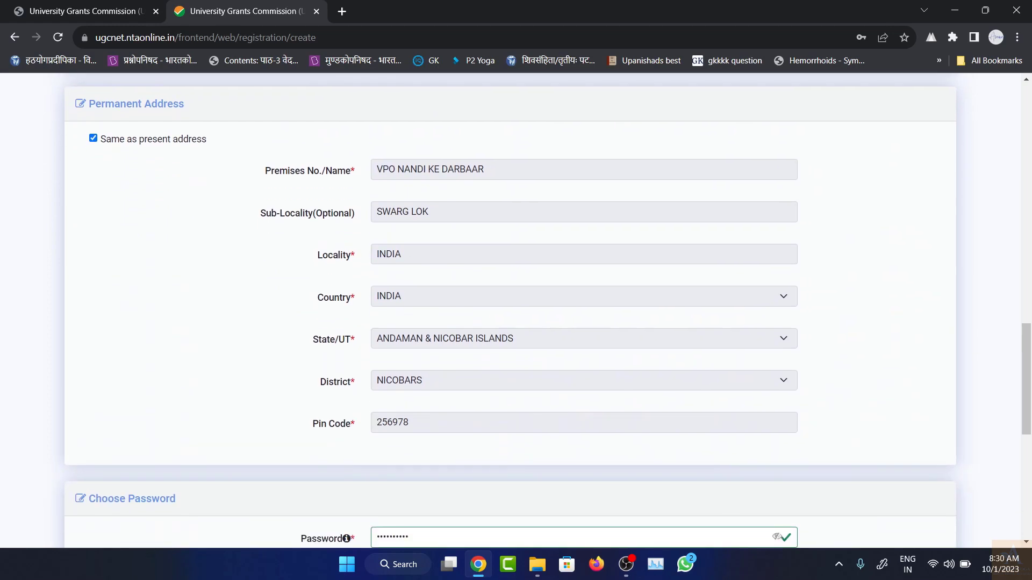
scroll(546, 310, "down", 2)
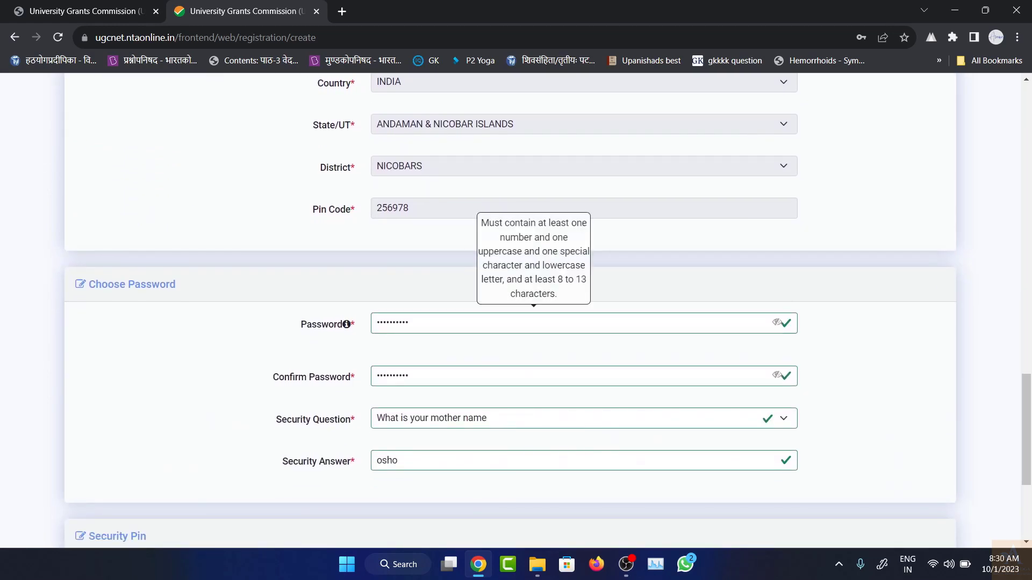
mouse_move(346, 324)
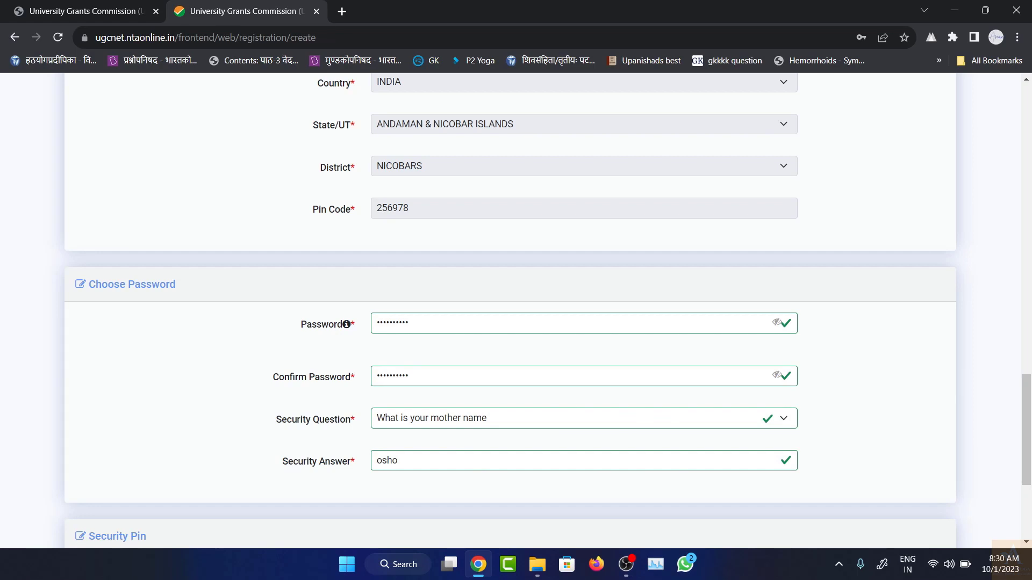
Step: Refresh the security pin image and submit the registration form to bring up its preview
mouse_move(347, 324)
scroll(516, 310, "down", 1)
scroll(516, 310, "down", 2)
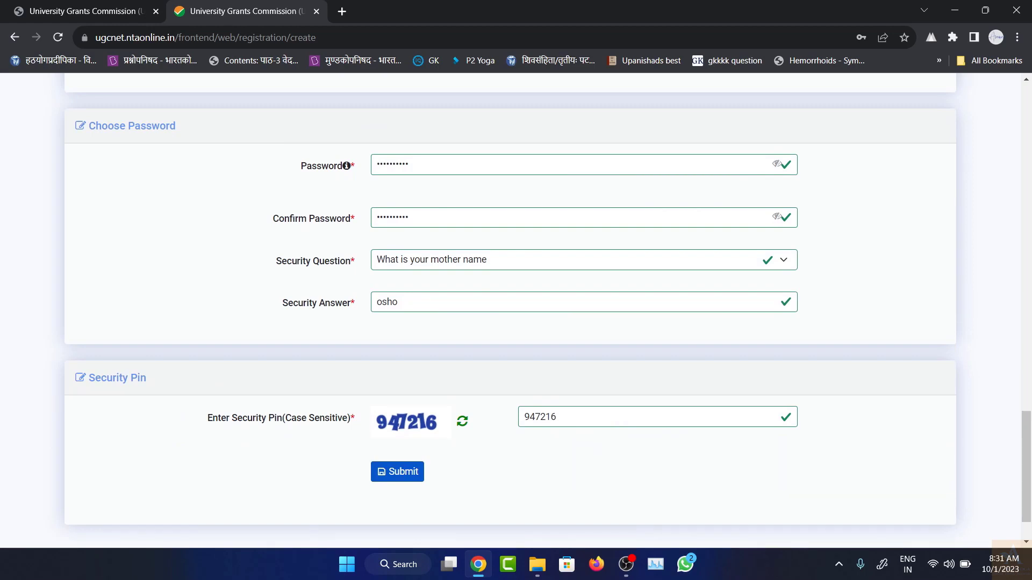
scroll(516, 310, "down", 1)
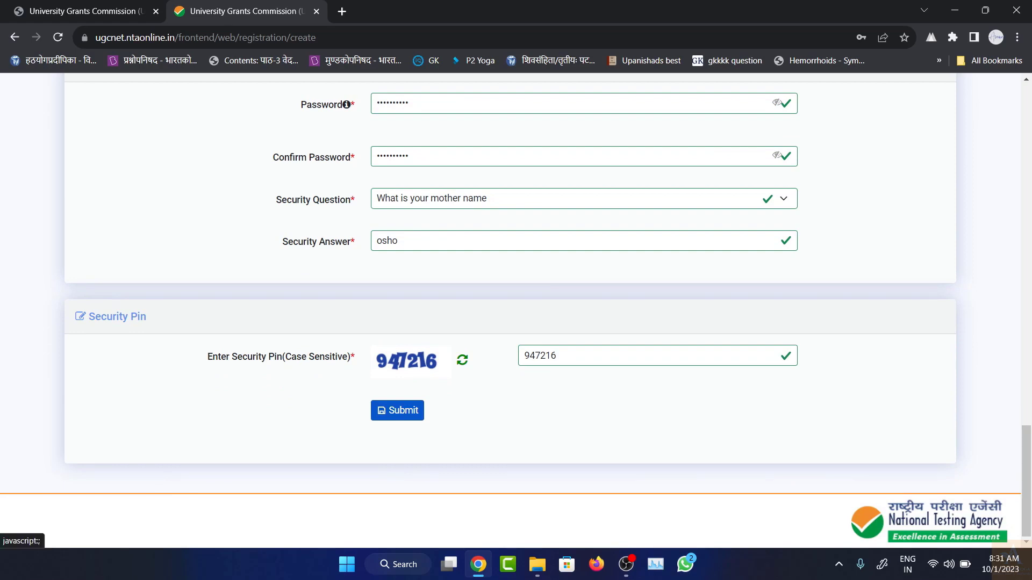
left_click(462, 360)
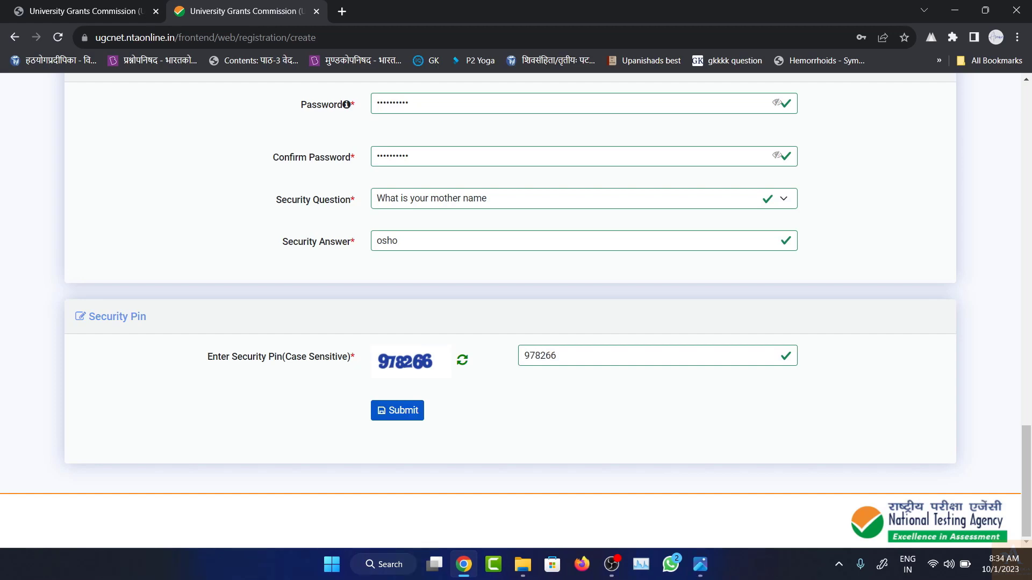
key("Return")
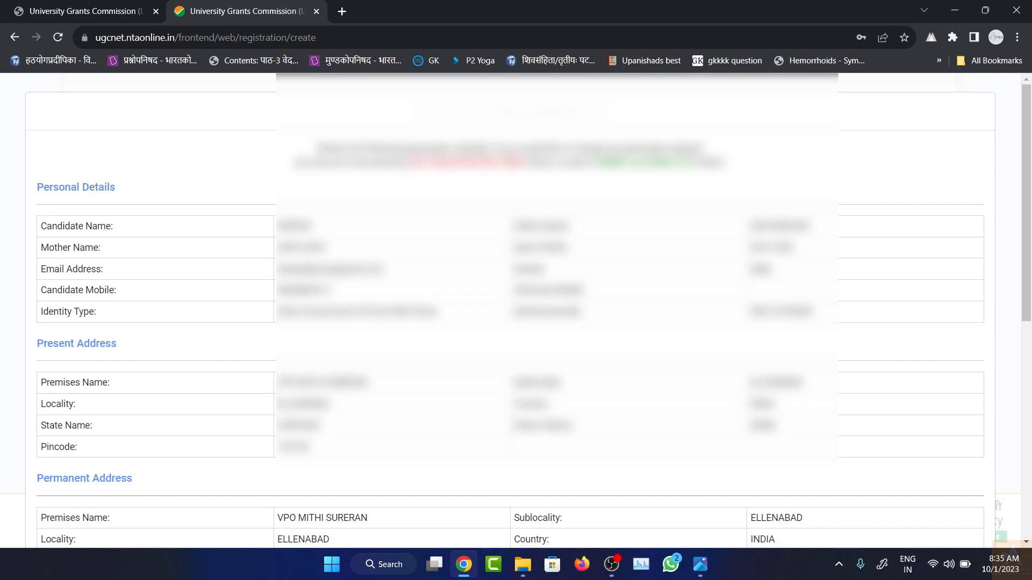
Step: Tick My Name, Father Name, Mother Name, Date Of Birth, Mobile, Email ID, Gender and I Agree
scroll(516, 311, "down", 8)
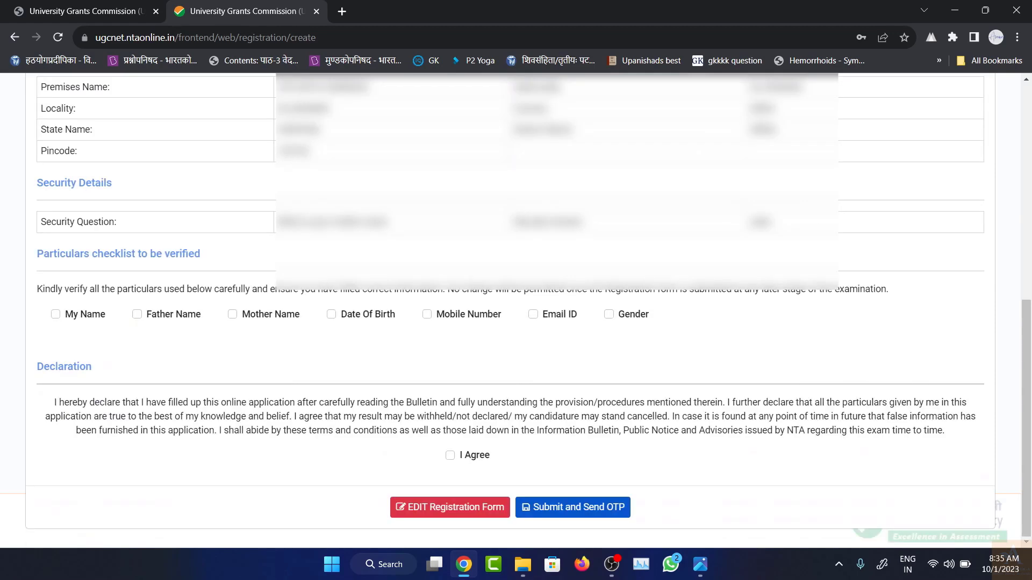
left_click(56, 314)
left_click(137, 314)
left_click(232, 314)
left_click(331, 314)
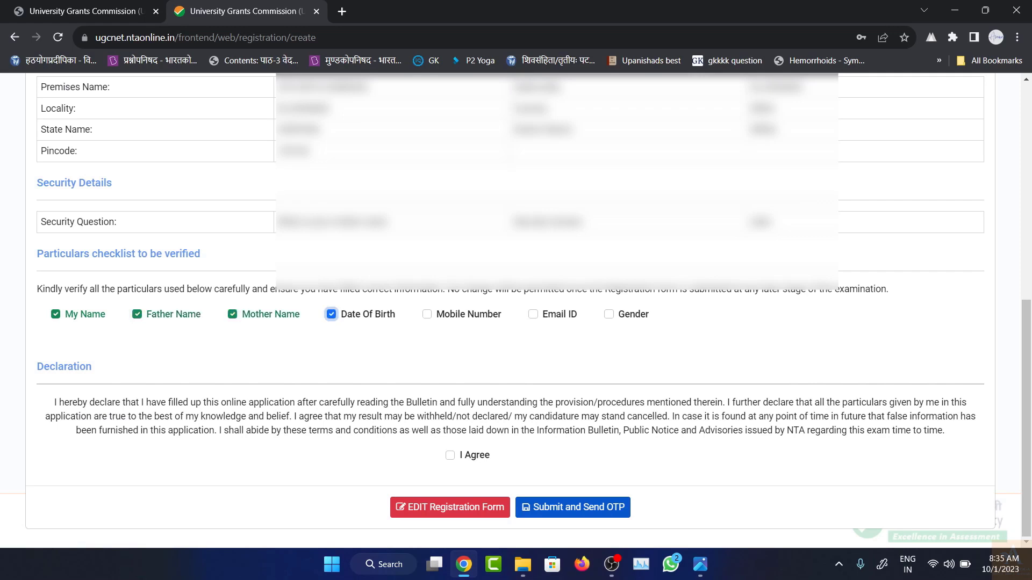
left_click(426, 315)
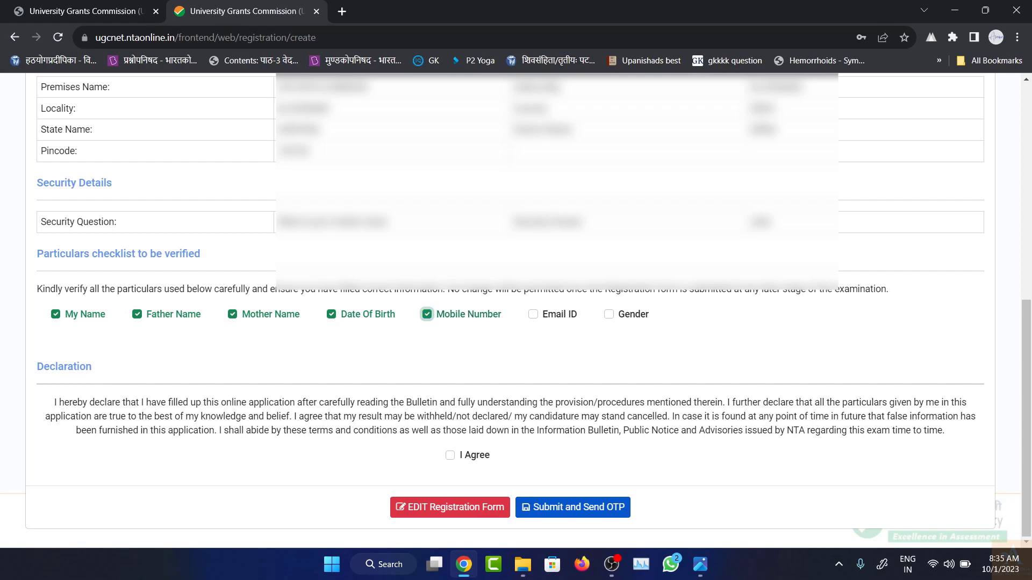
left_click(533, 314)
left_click(609, 315)
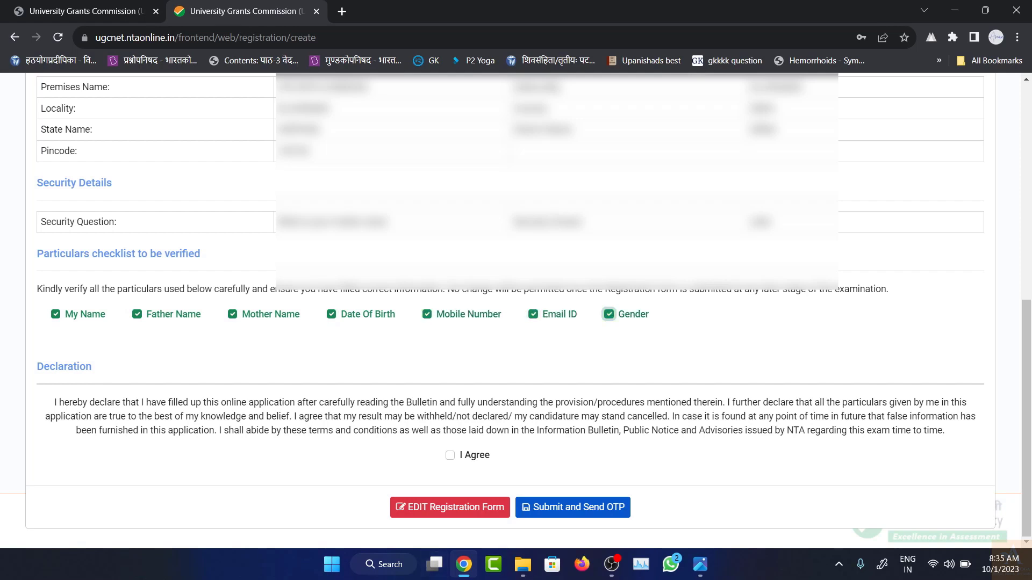
left_click(449, 455)
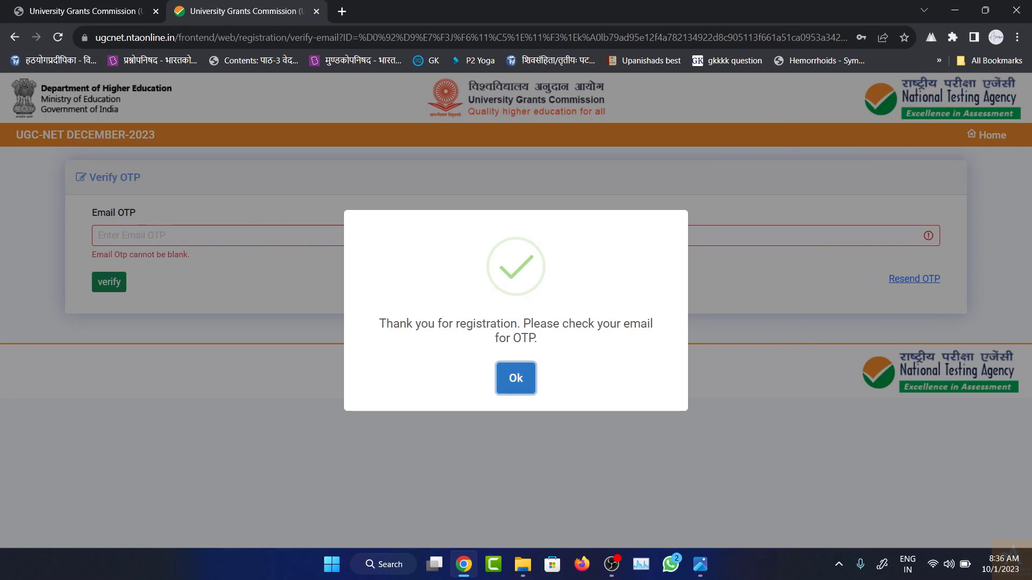
Step: Dismiss the thank-you message, enter the e-mail OTP and verify it
key("Return")
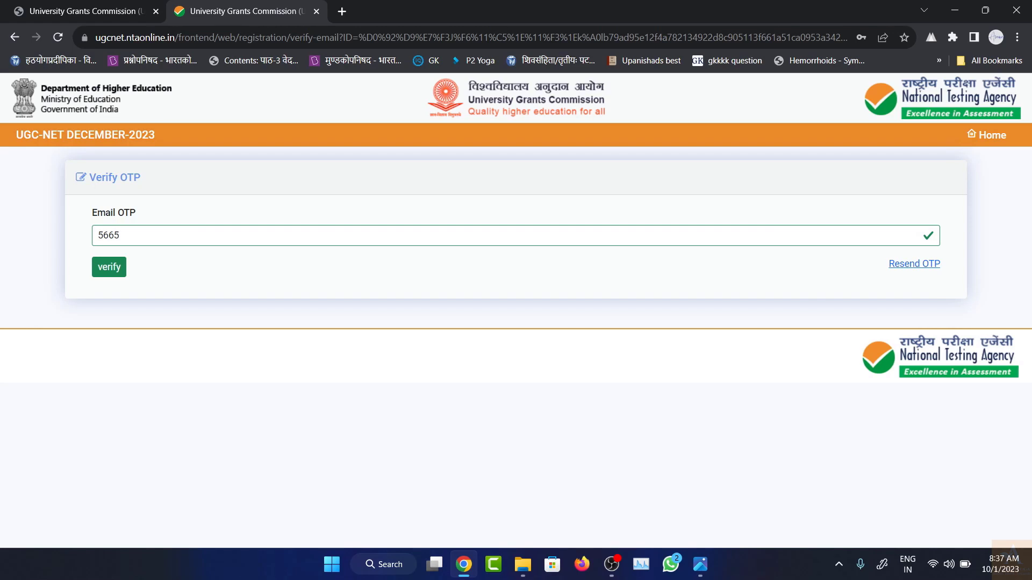
left_click(110, 267)
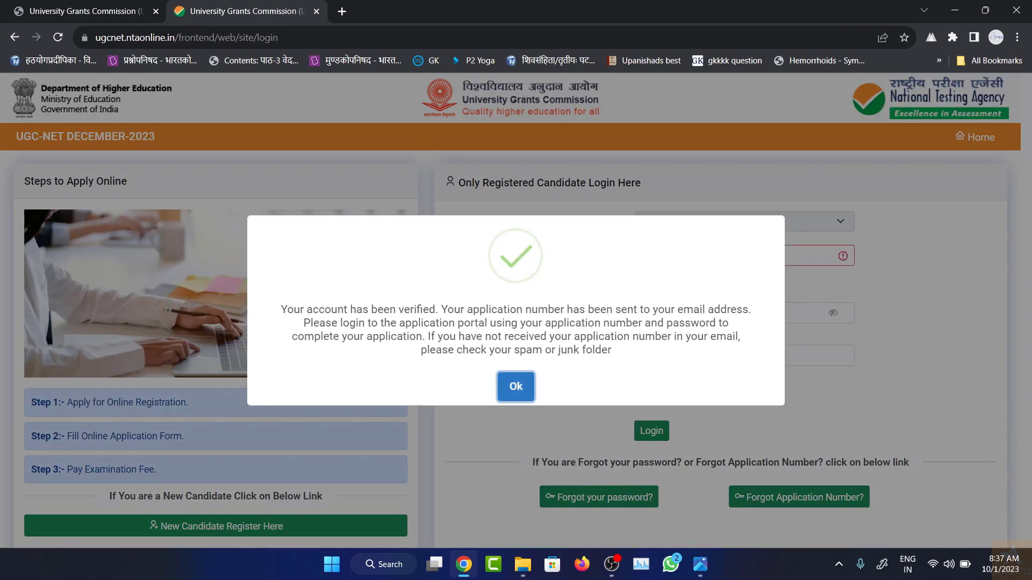
Step: Dismiss the account-verified success message
key("Return")
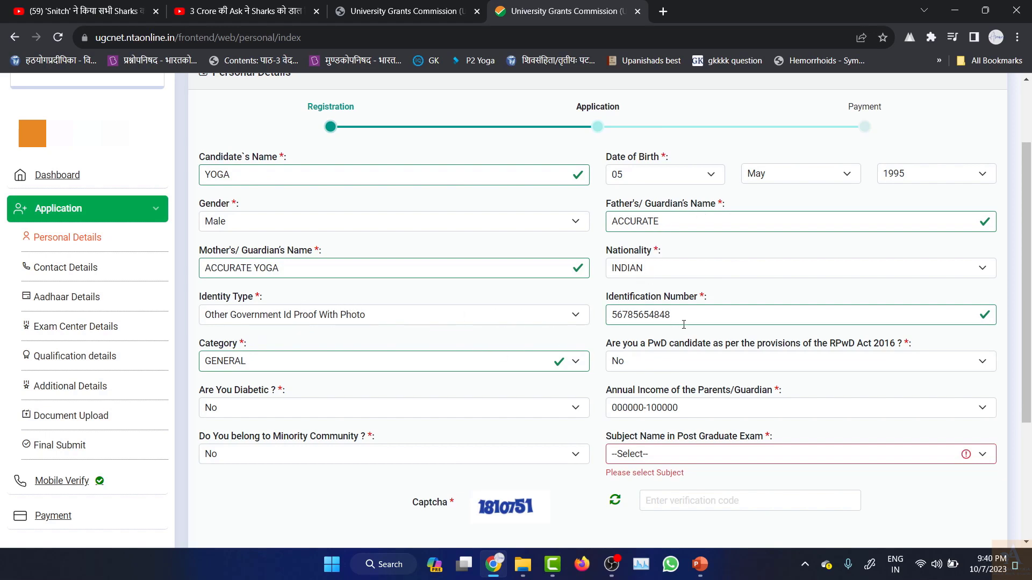
Step: Keep Category as GENERAL and answer No to the PwD question
left_click(272, 364)
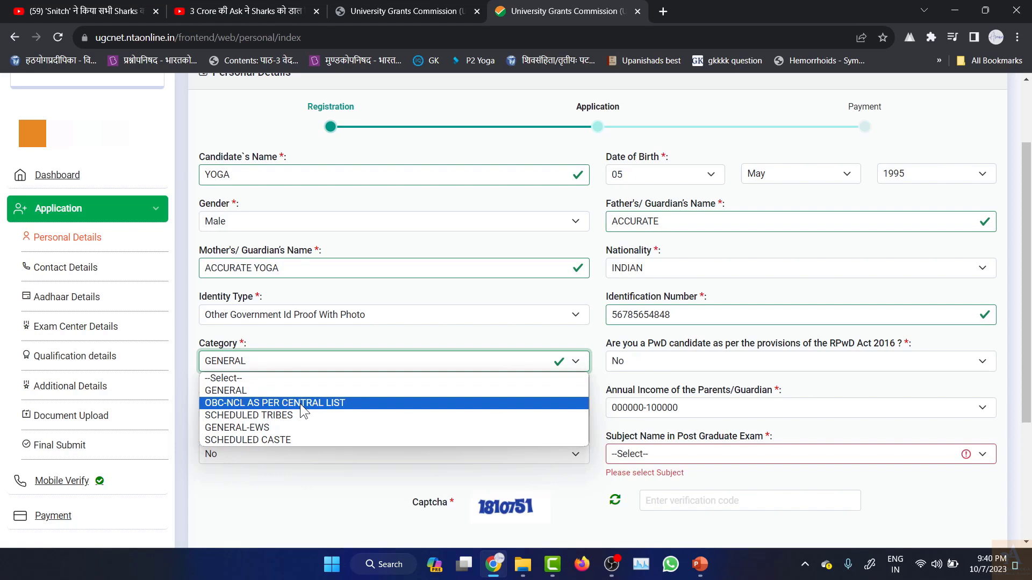
left_click(393, 390)
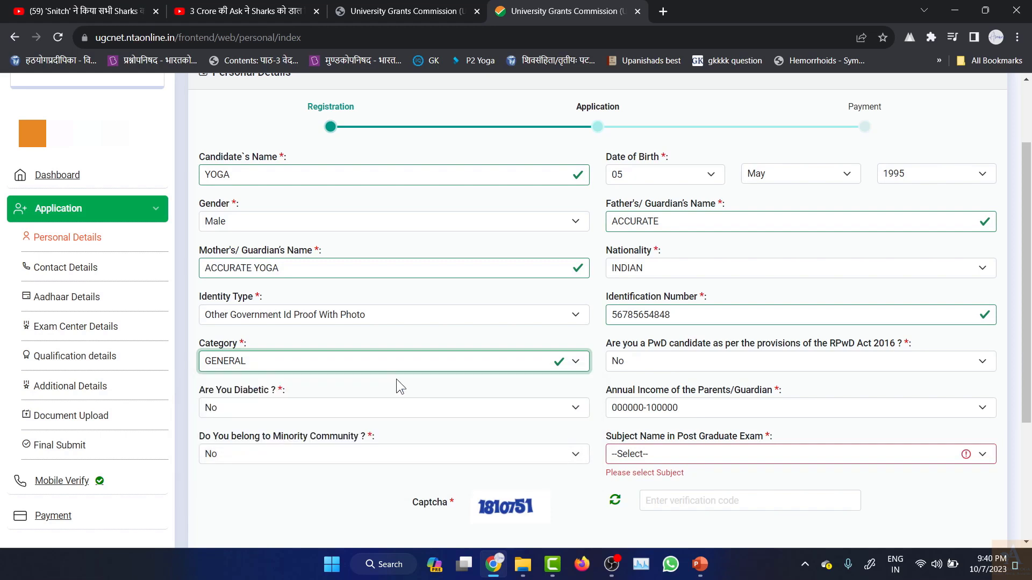
left_click(814, 368)
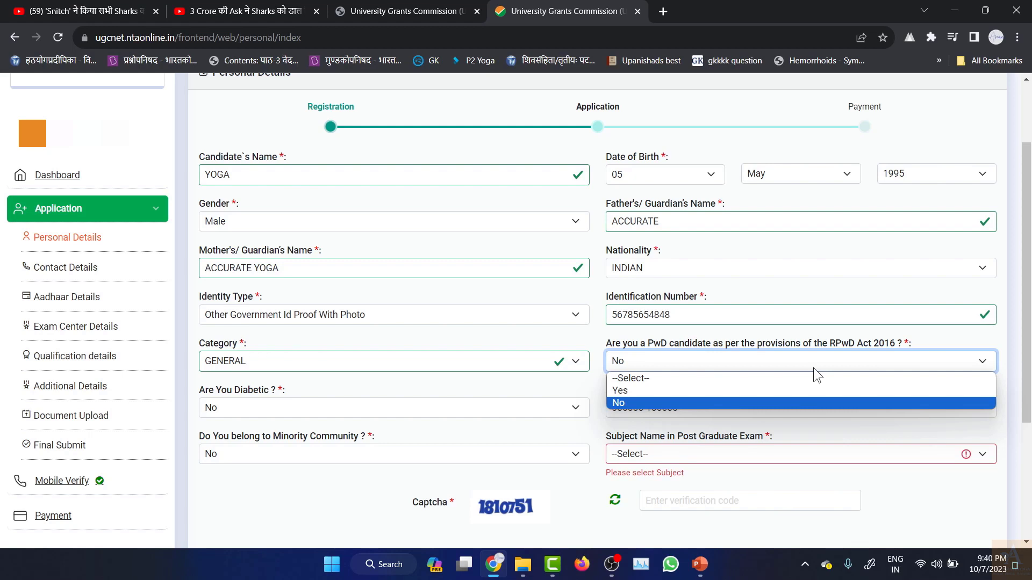
left_click(687, 403)
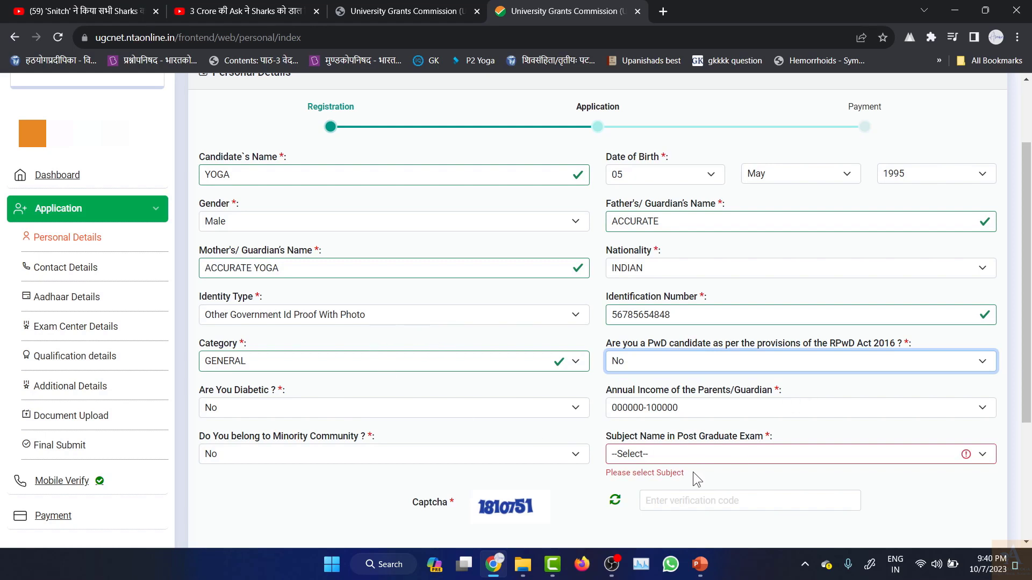
Step: Choose OTHER as the postgraduate subject and enter YOGA as the subject name
left_click(659, 455)
scroll(660, 387, "down", 15)
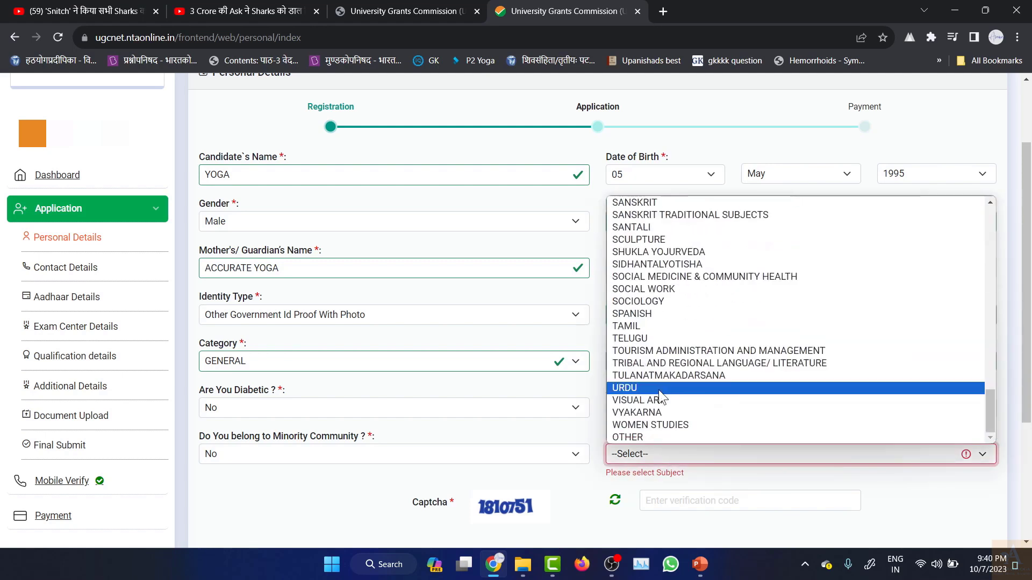
left_click(643, 436)
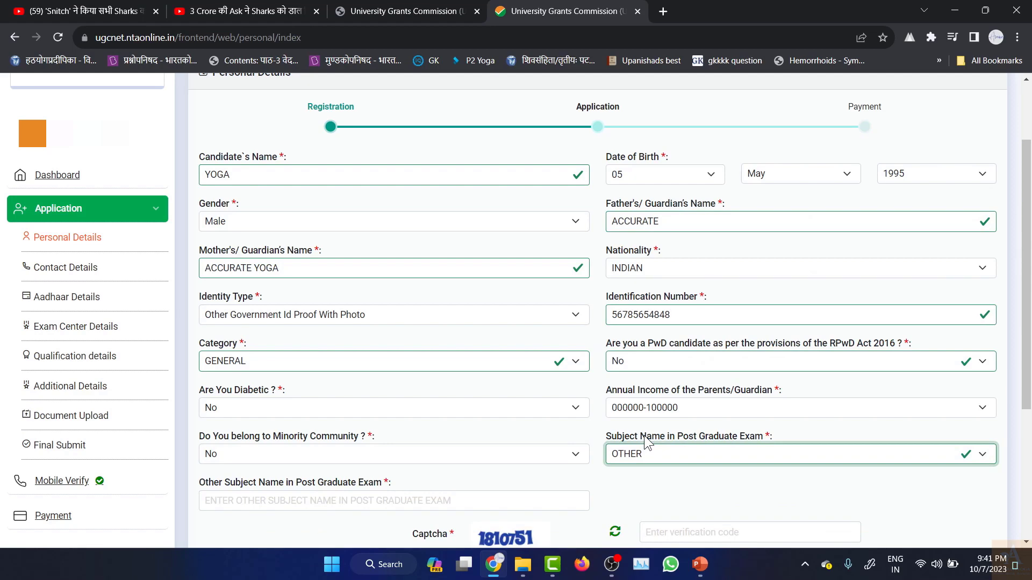
scroll(644, 438, "down", 4)
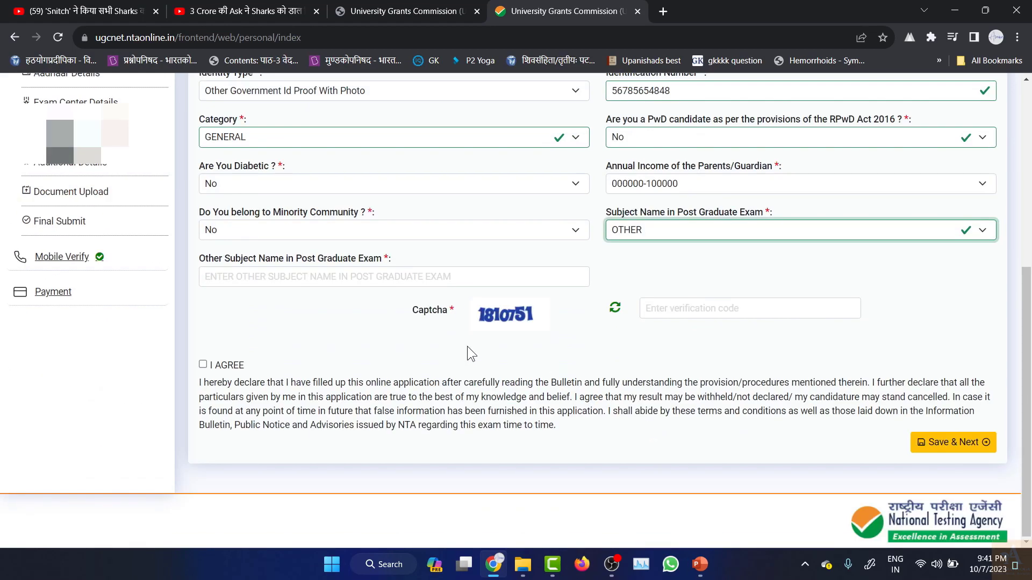
left_click(401, 276)
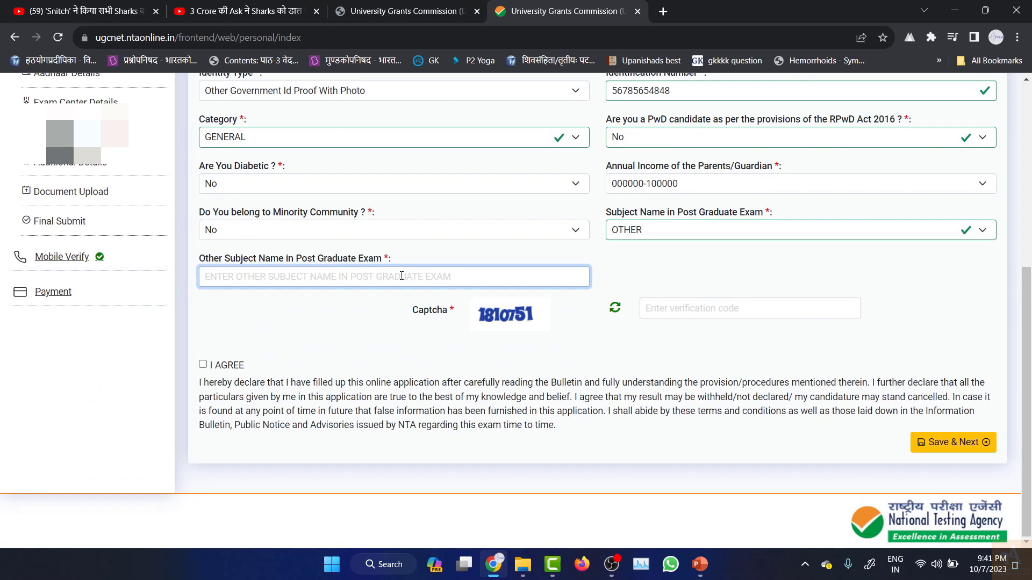
type("YOGA")
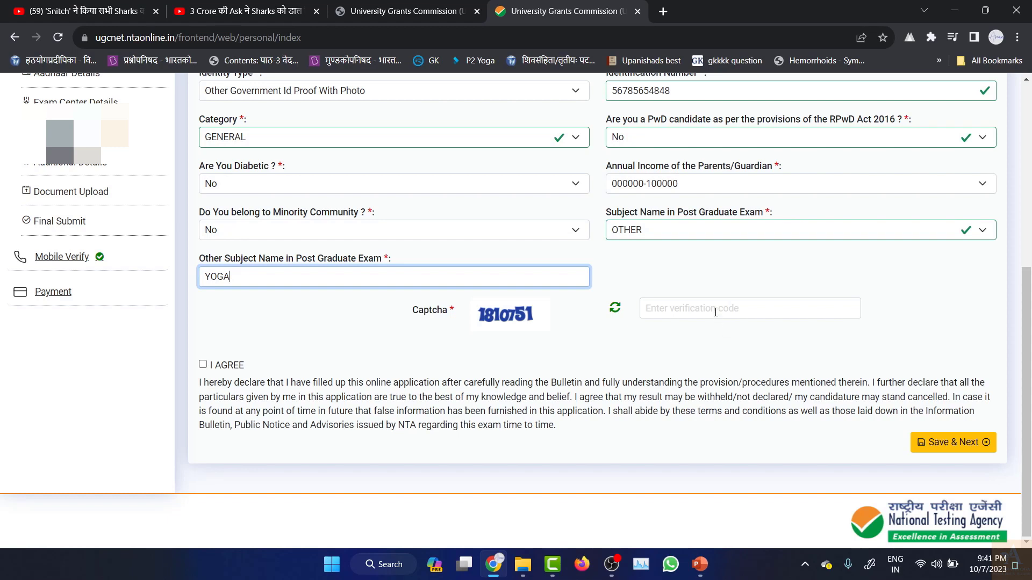
Step: Enter the captcha, accept the declaration and save Personal Details to reach Contact Details
left_click(715, 313)
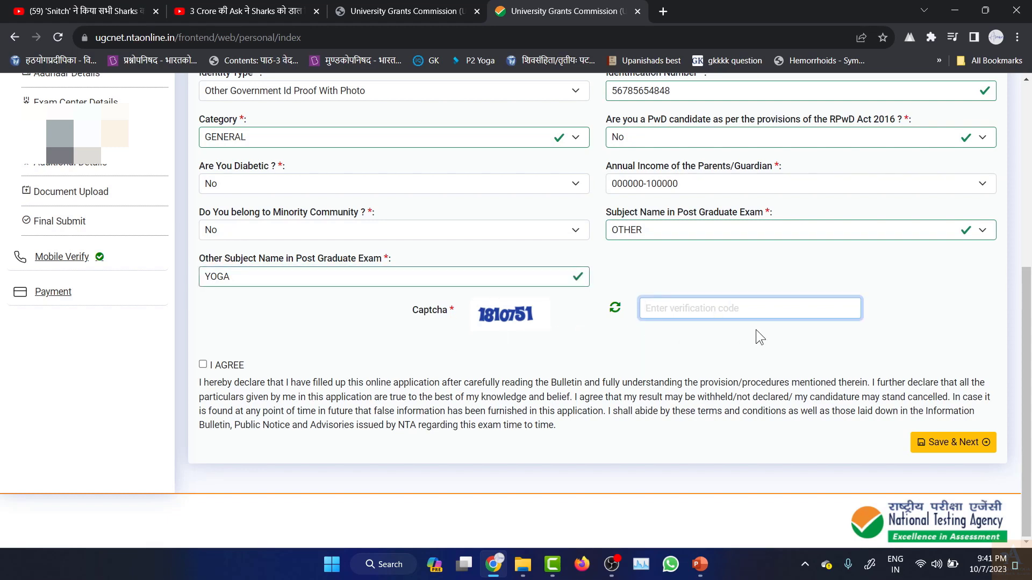
type("1810751")
left_click(615, 312)
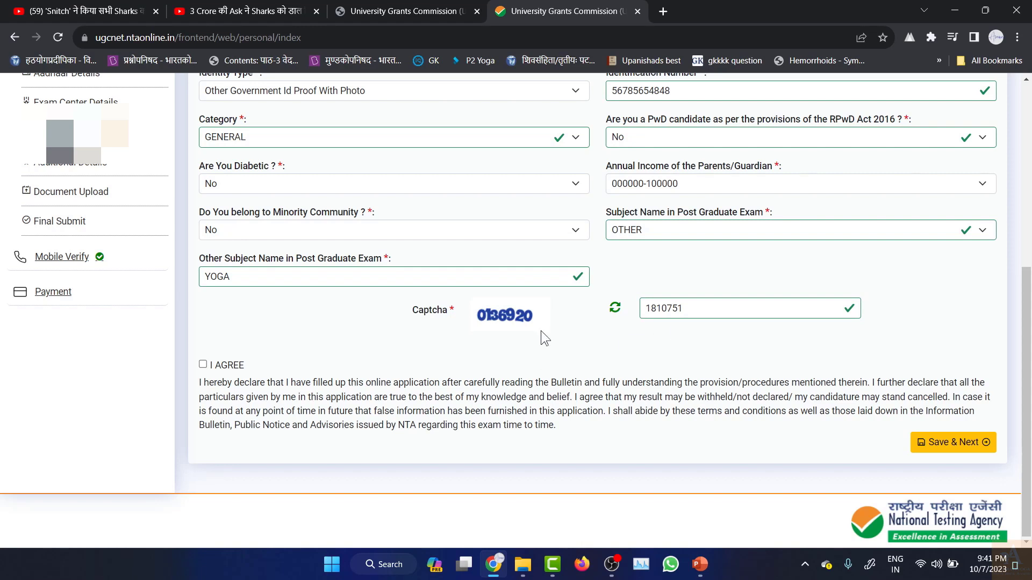
left_click(203, 365)
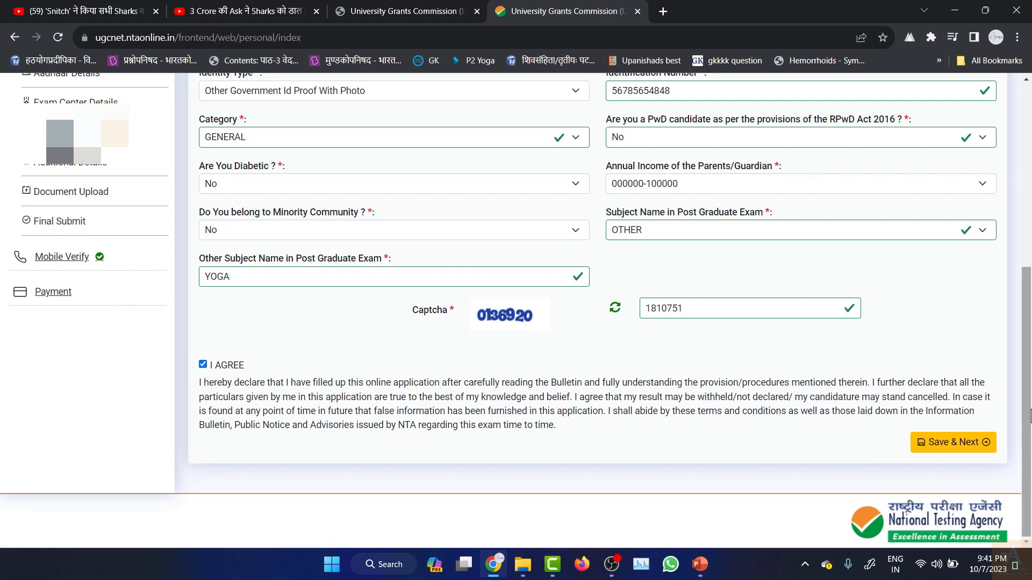
left_click(941, 443)
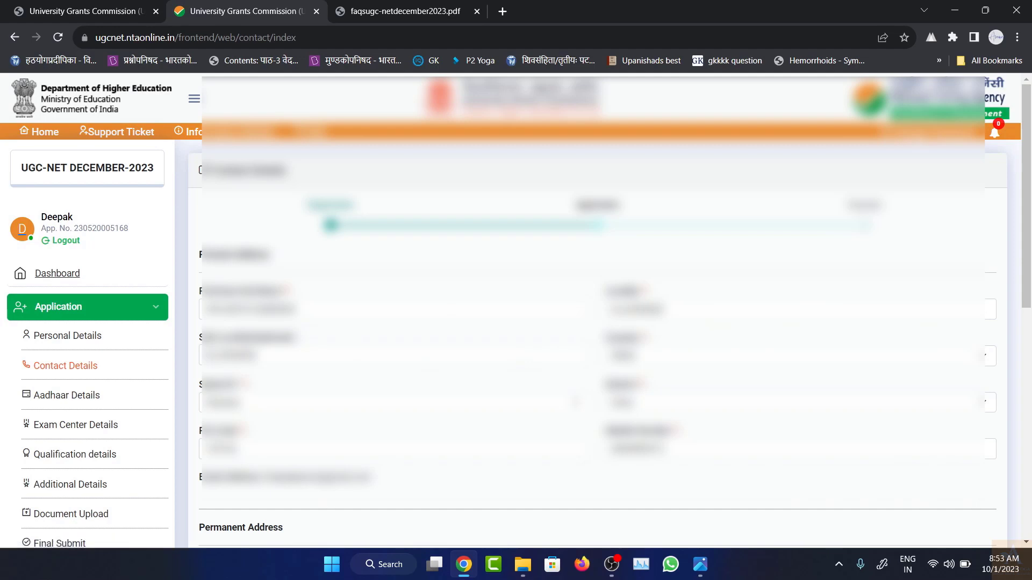
Step: Enter the captcha at the bottom of Contact Details and save to proceed to Aadhaar details
scroll(516, 310, "down", 3)
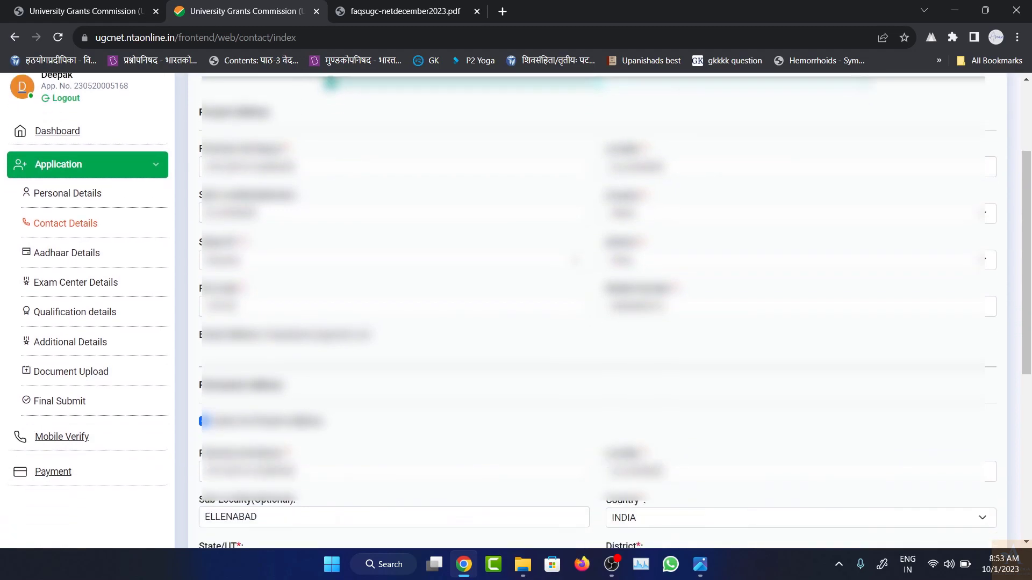
scroll(516, 310, "down", 2)
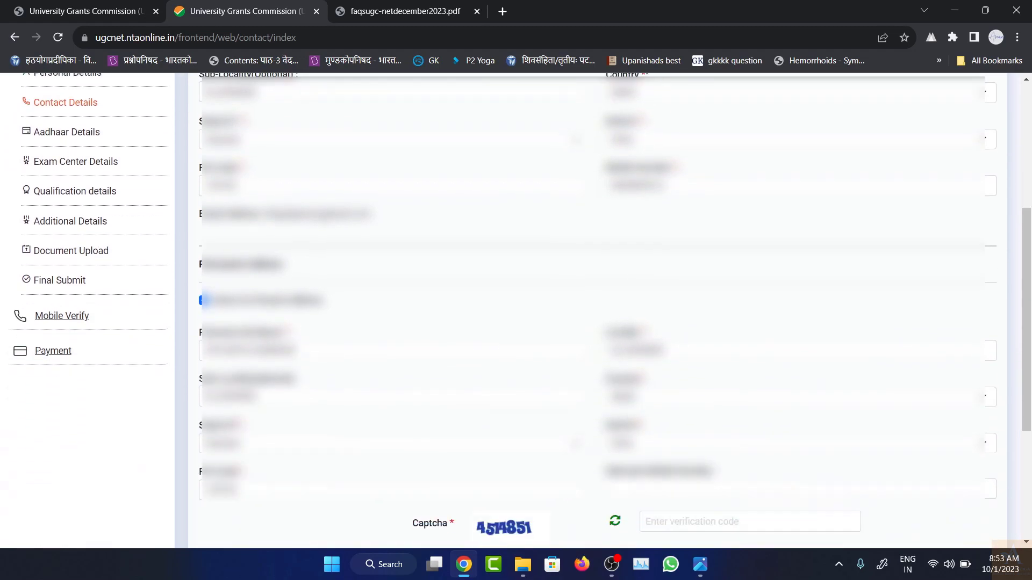
scroll(516, 310, "down", 2)
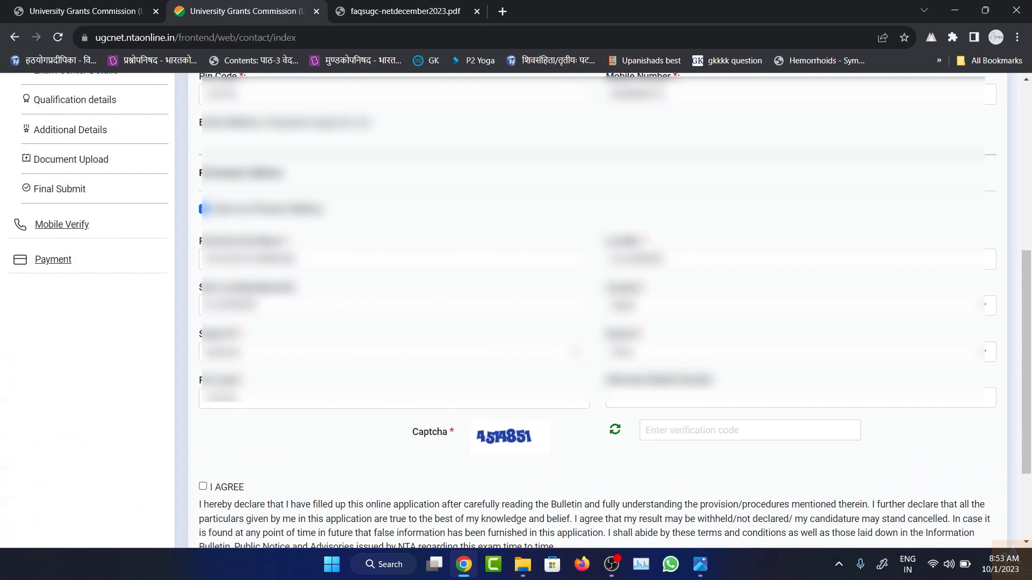
left_click(750, 430)
type("45")
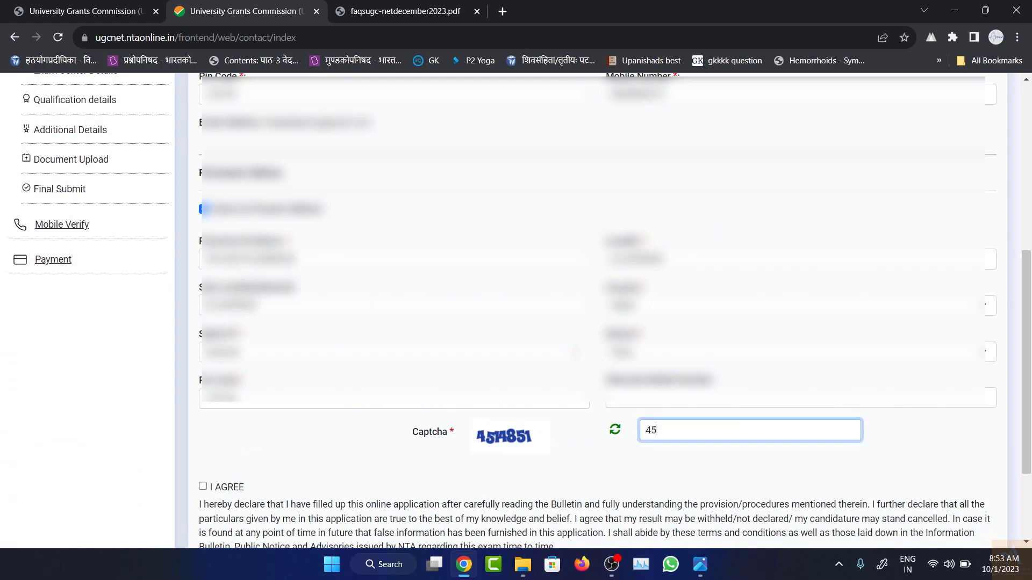
type("17851")
scroll(591, 311, "down", 3)
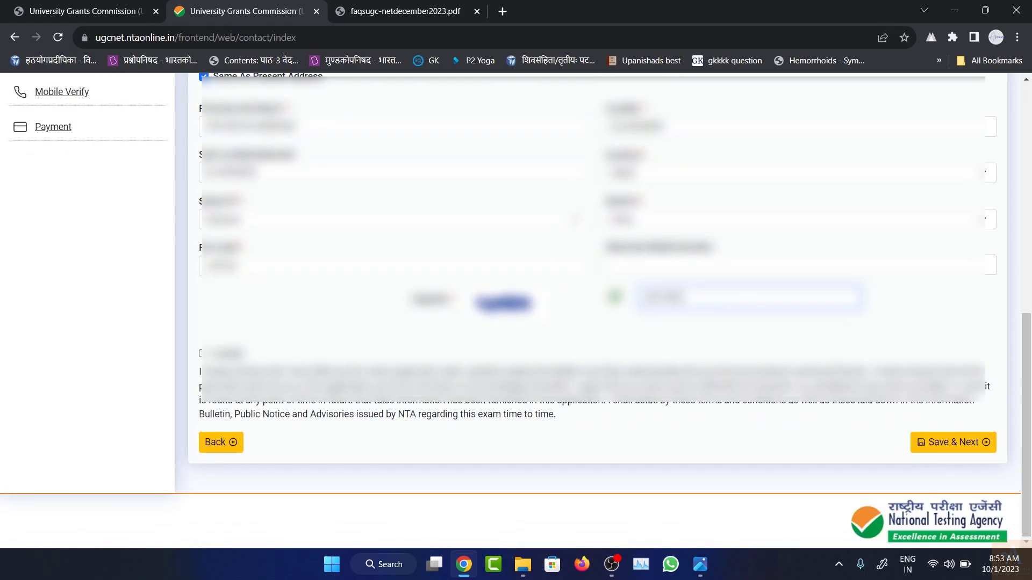
key("Return")
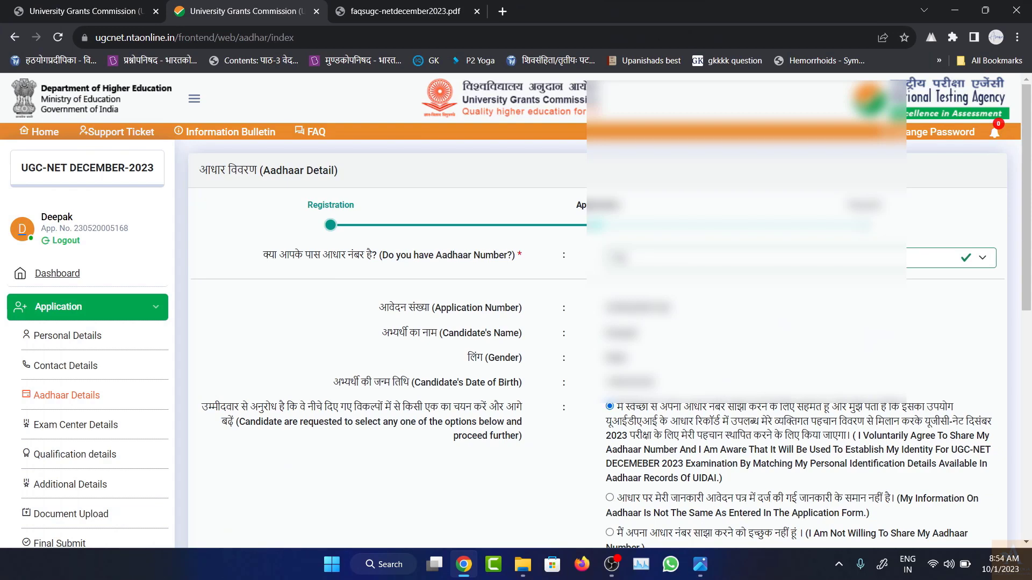
Step: At the bottom of the Aadhaar Detail page, tick I AGREE and save the Aadhaar details
scroll(516, 310, "down", 2)
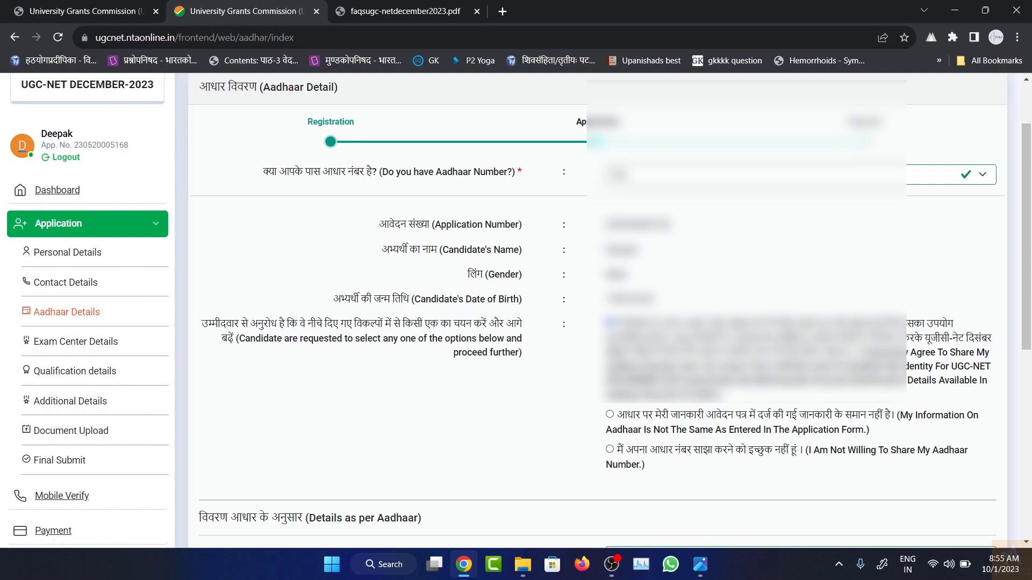
scroll(515, 309, "down", 3)
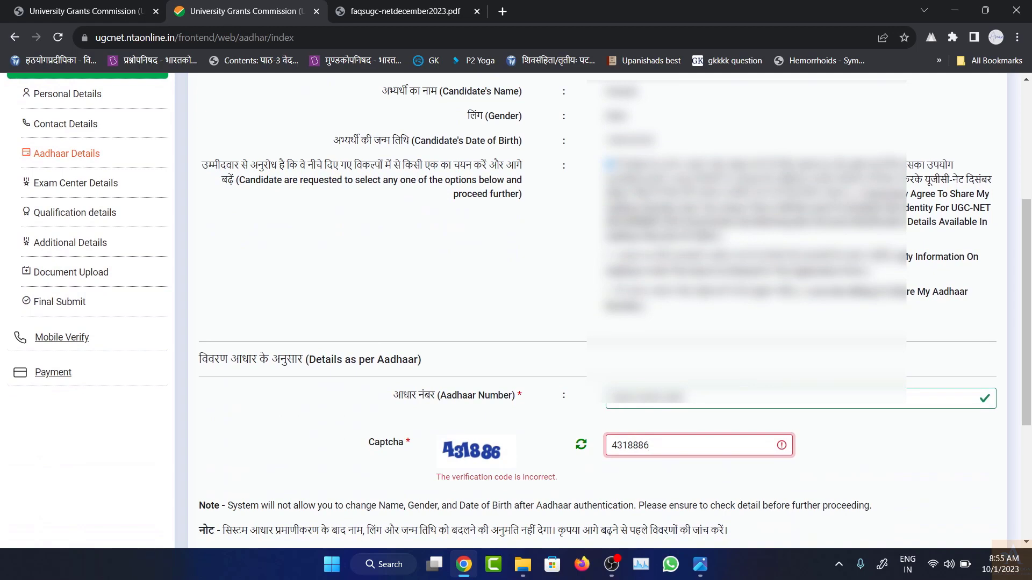
scroll(515, 309, "down", 2)
scroll(516, 309, "down", 2)
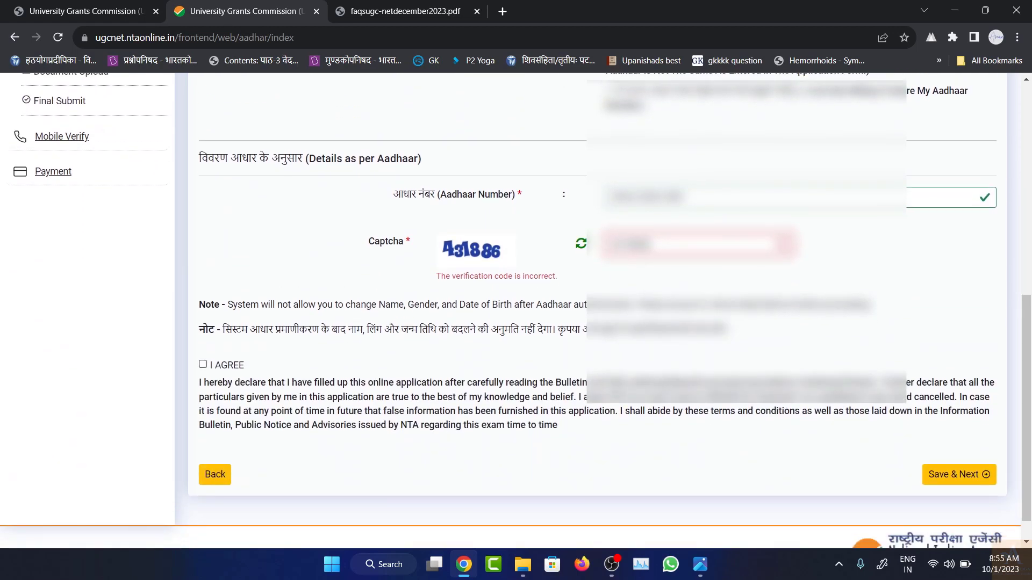
left_click(203, 364)
left_click(959, 474)
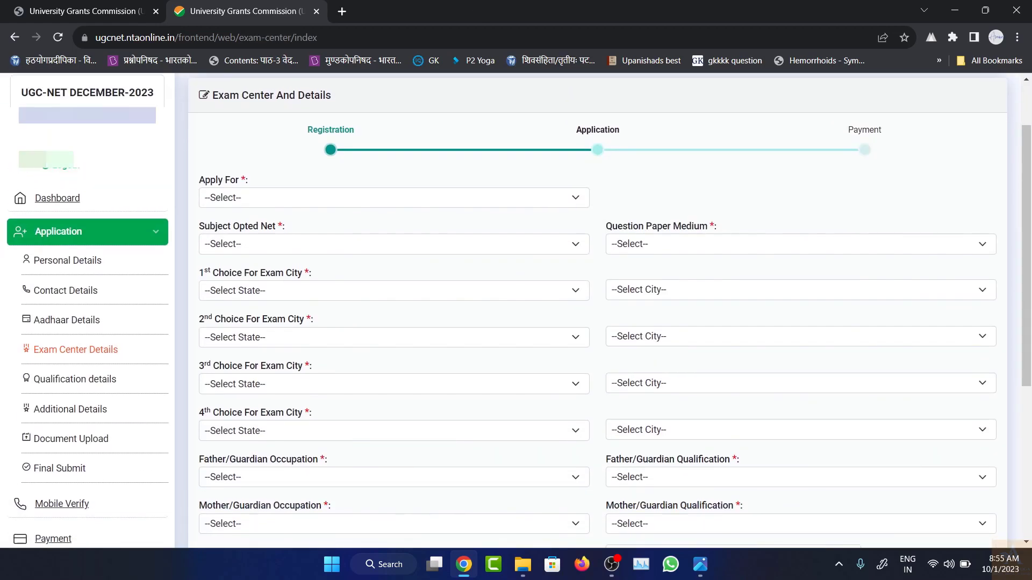
Step: Apply for JRF & ASSISTANT PROFESSOR and pick YOGA - 100 as the NET subject
left_click(394, 197)
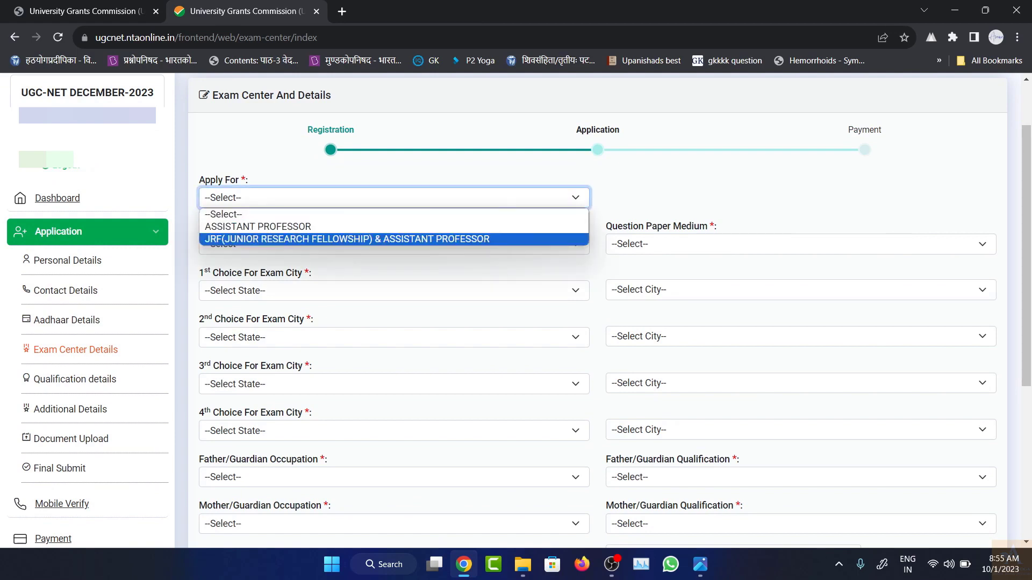
key("Return")
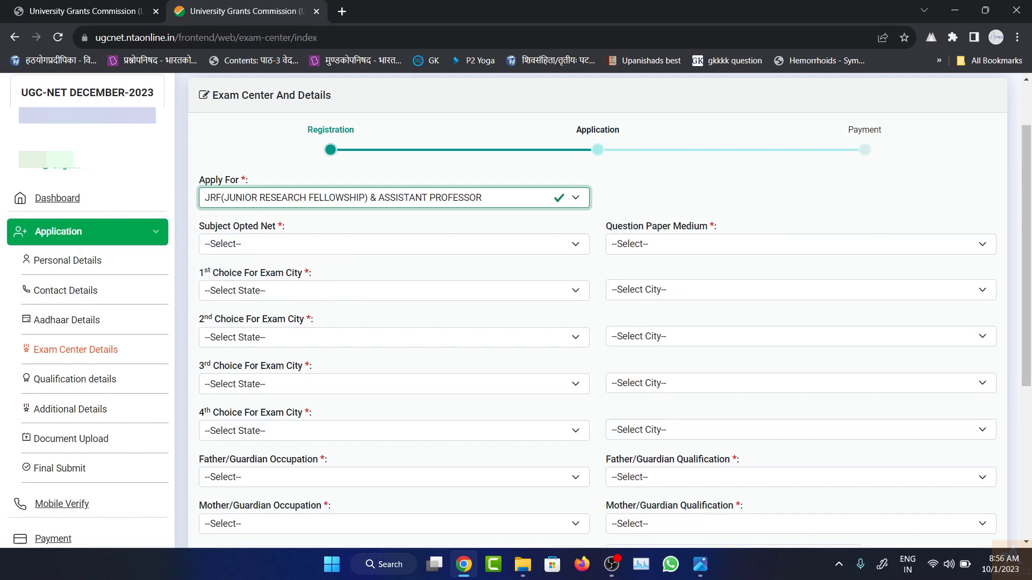
key("Tab")
key("alt+Down")
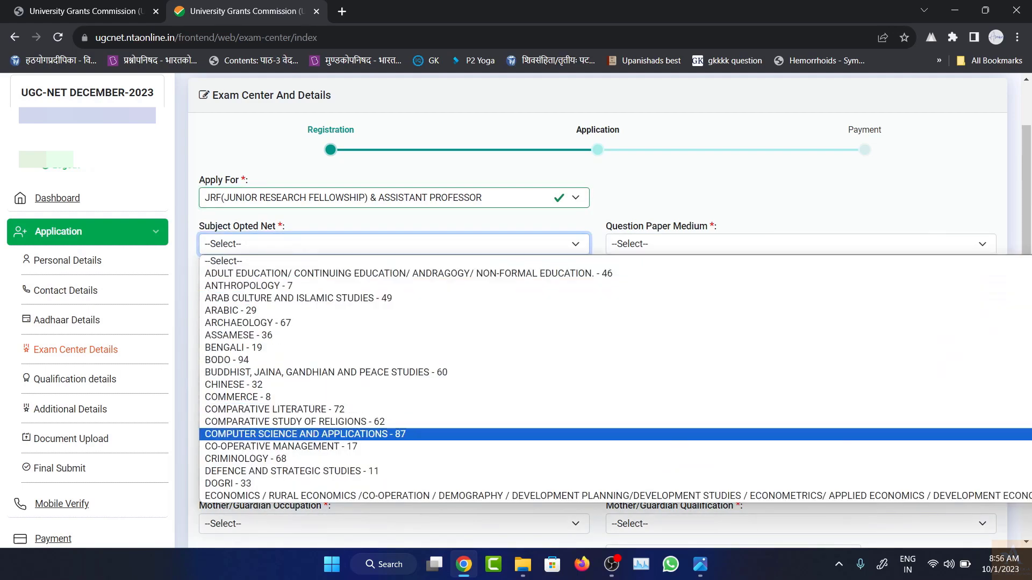
scroll(614, 379, "down", 15)
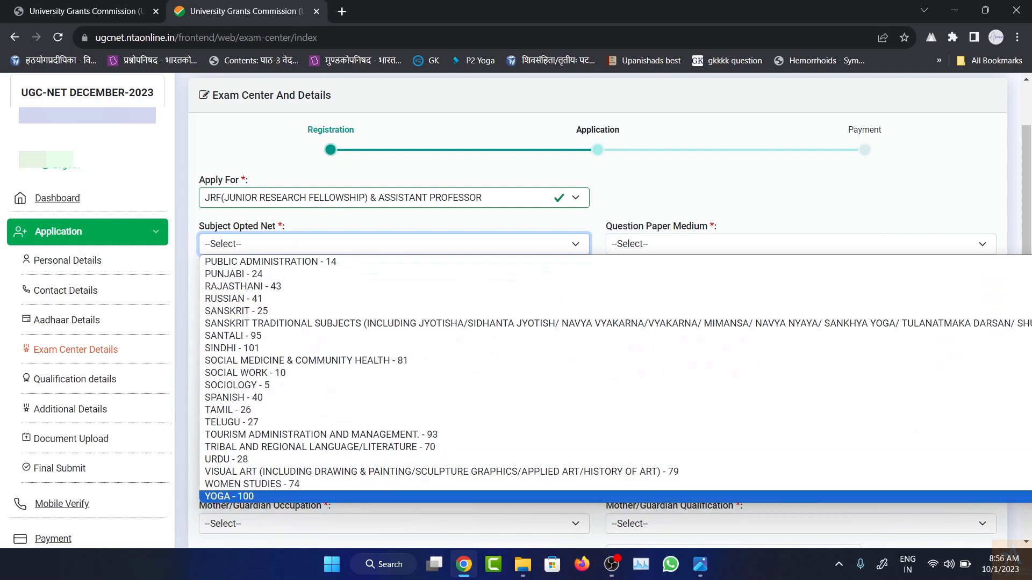
key("Return")
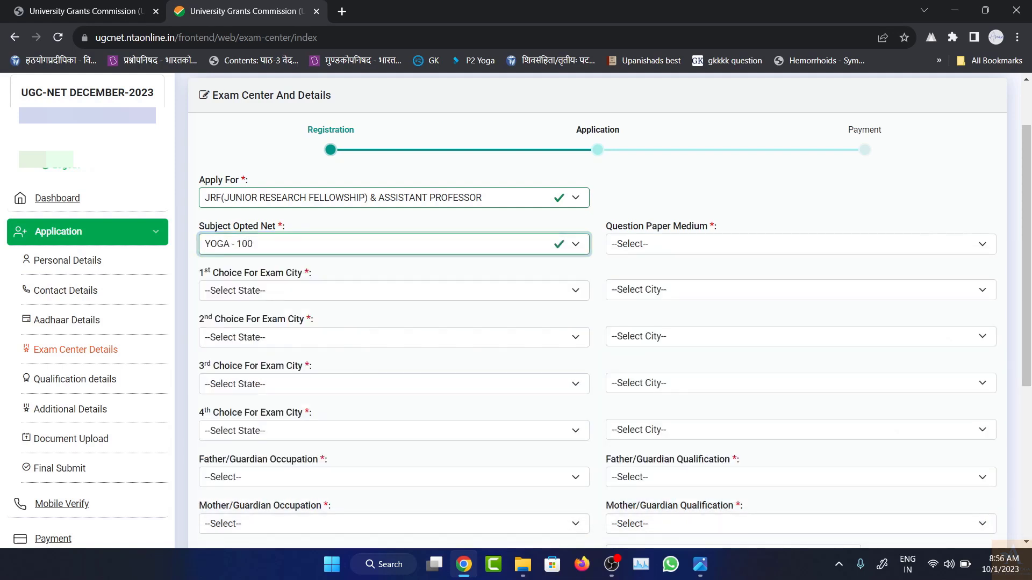
Step: Recheck the subject list and confirm YOGA - 100 as the subject
key("alt+Down")
scroll(615, 378, "up", 1)
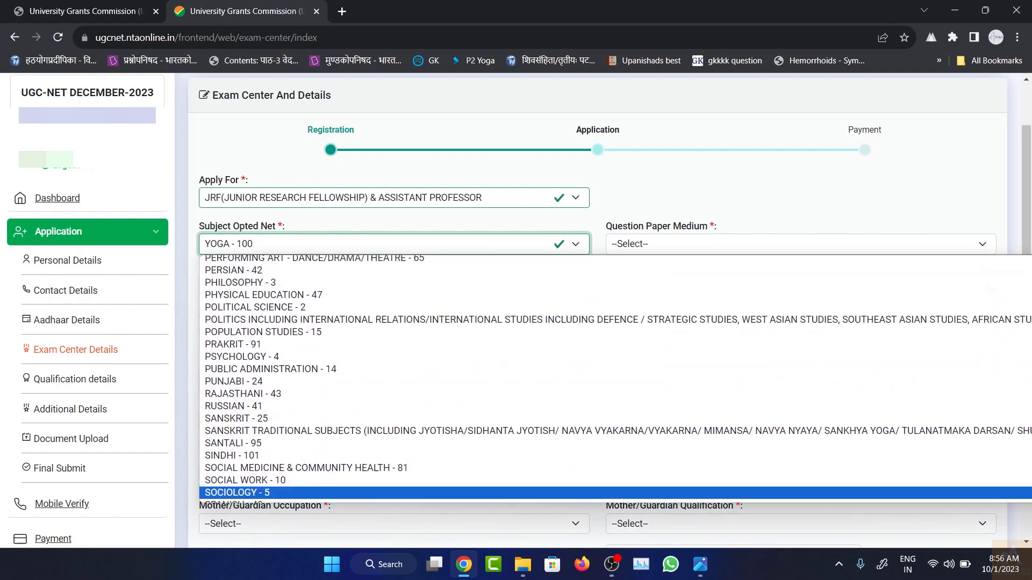
scroll(614, 379, "down", 1)
scroll(614, 379, "down", 1)
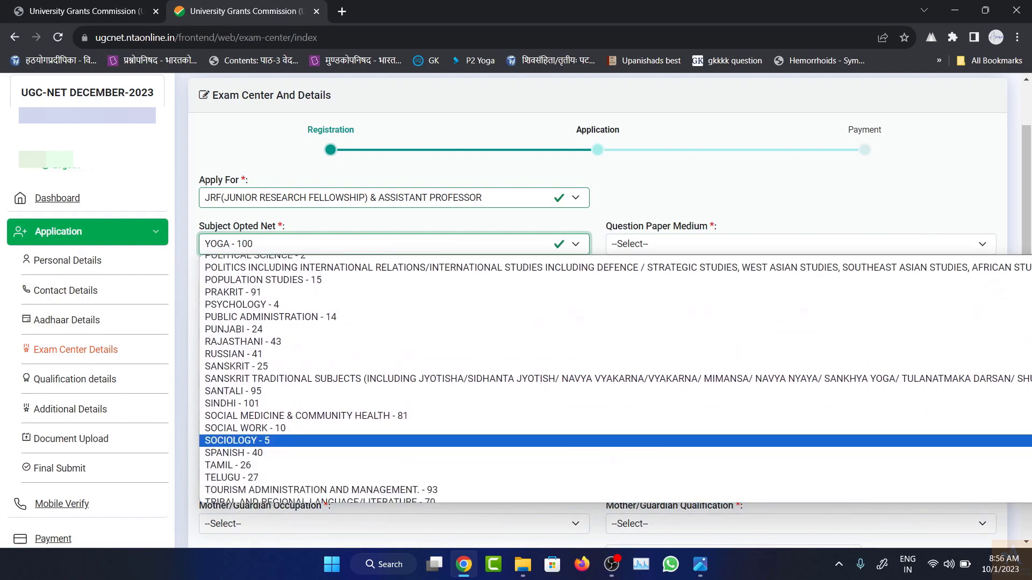
scroll(614, 379, "up", 1)
scroll(615, 379, "down", 2)
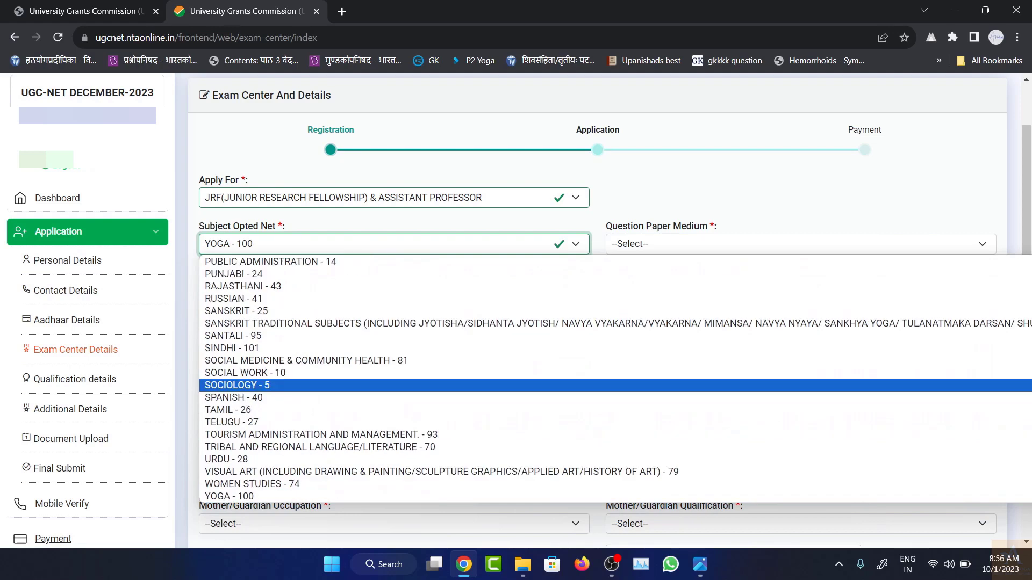
key("Down")
key("Down")
key("Down")
key("y")
key("Return")
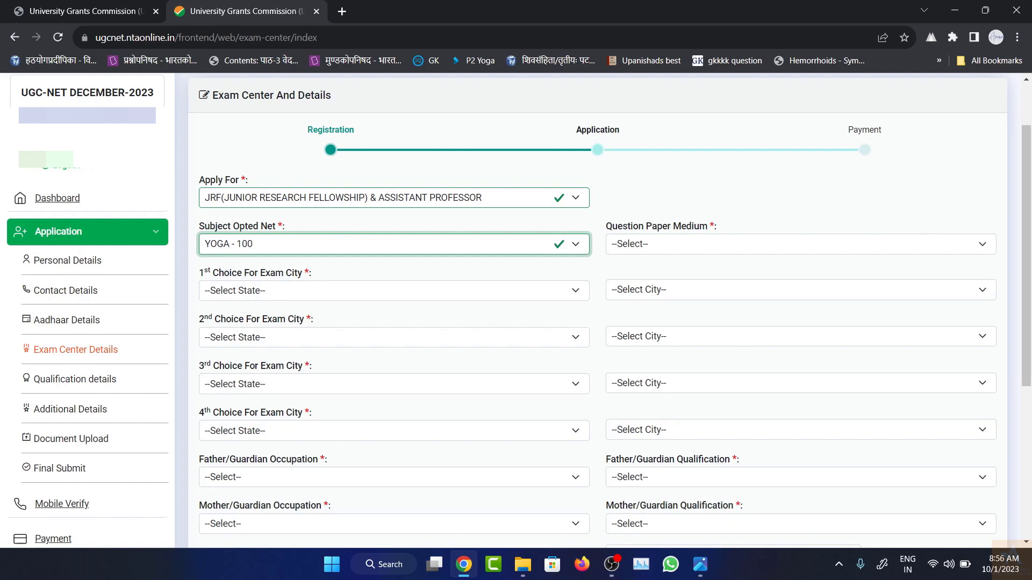
Step: Set the question paper medium to HINDI
left_click(801, 243)
key("Down")
key("Down")
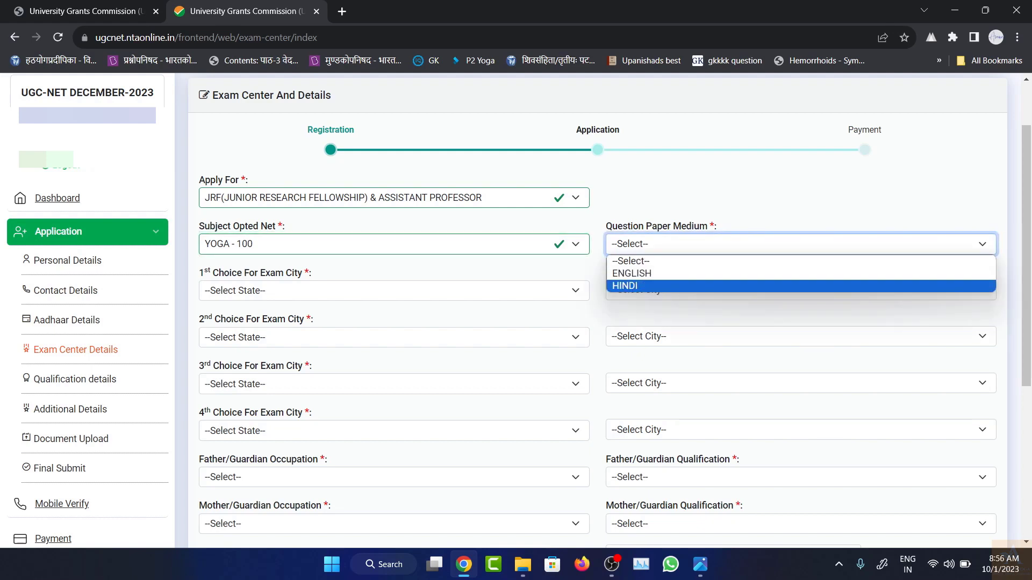
key("Return")
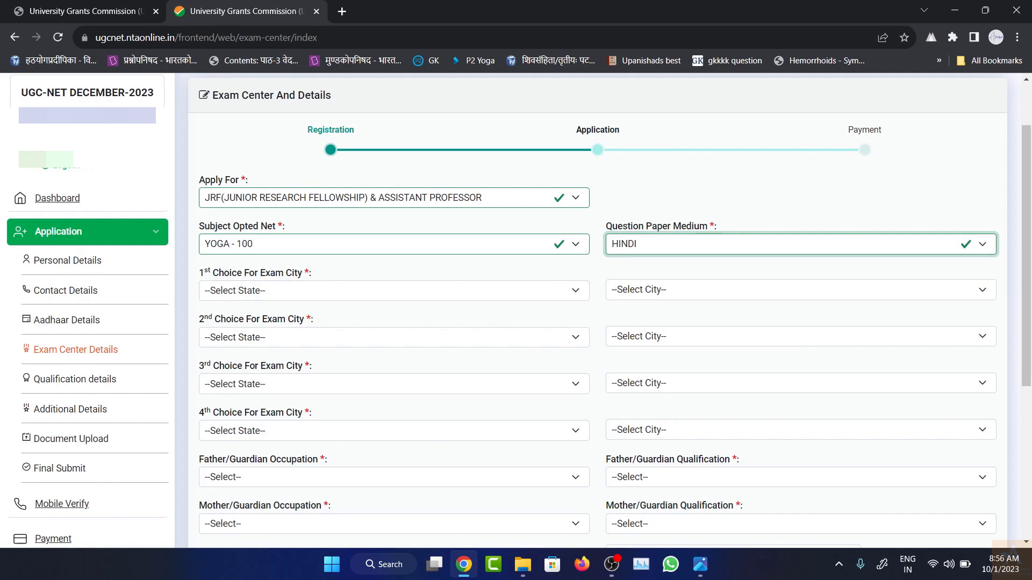
scroll(519, 310, "down", 1)
Step: Browse the state options for the first exam city choice
left_click(387, 245)
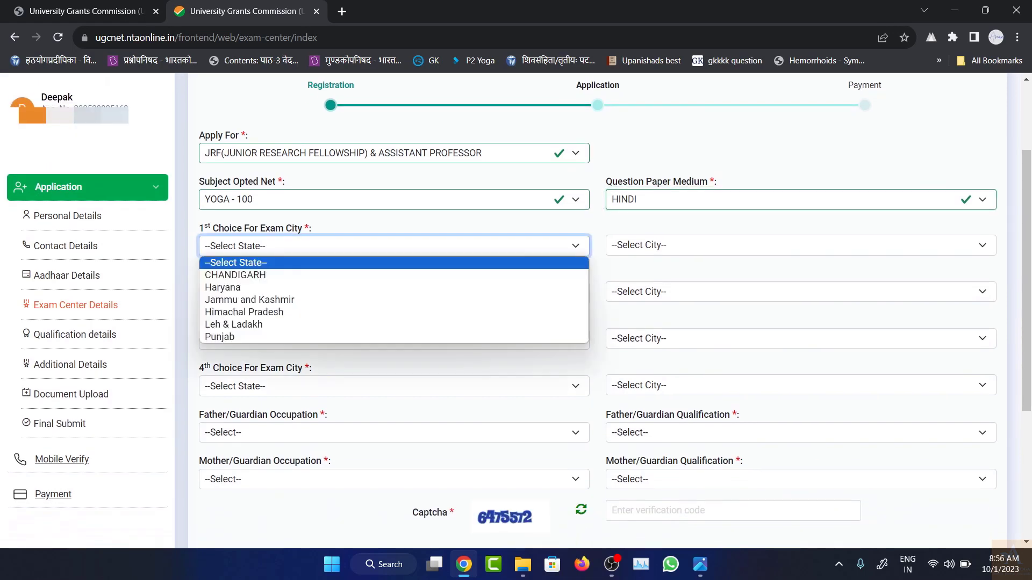
key("Up")
key("Up")
key("Return")
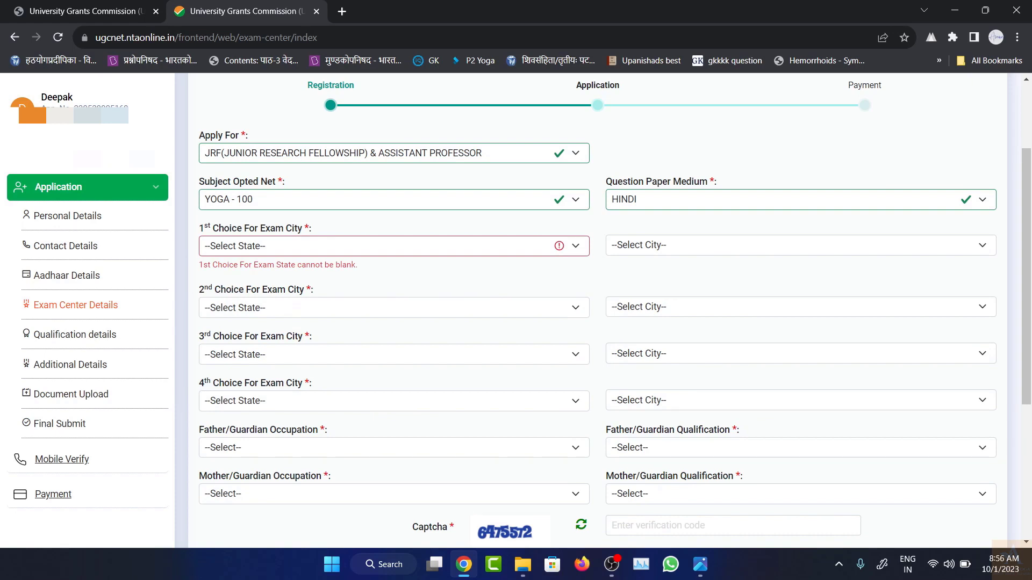
left_click(376, 245)
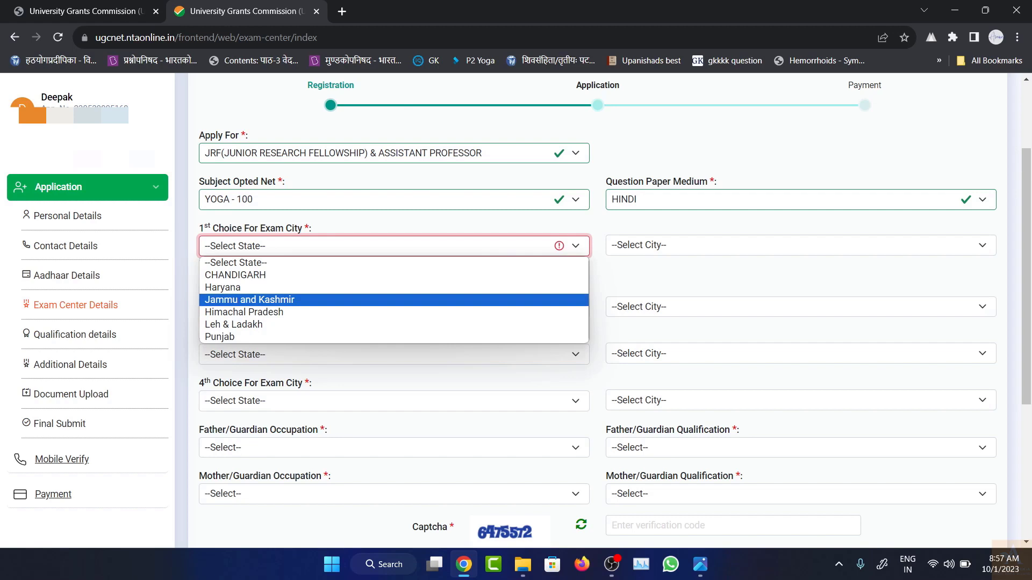
key("Up")
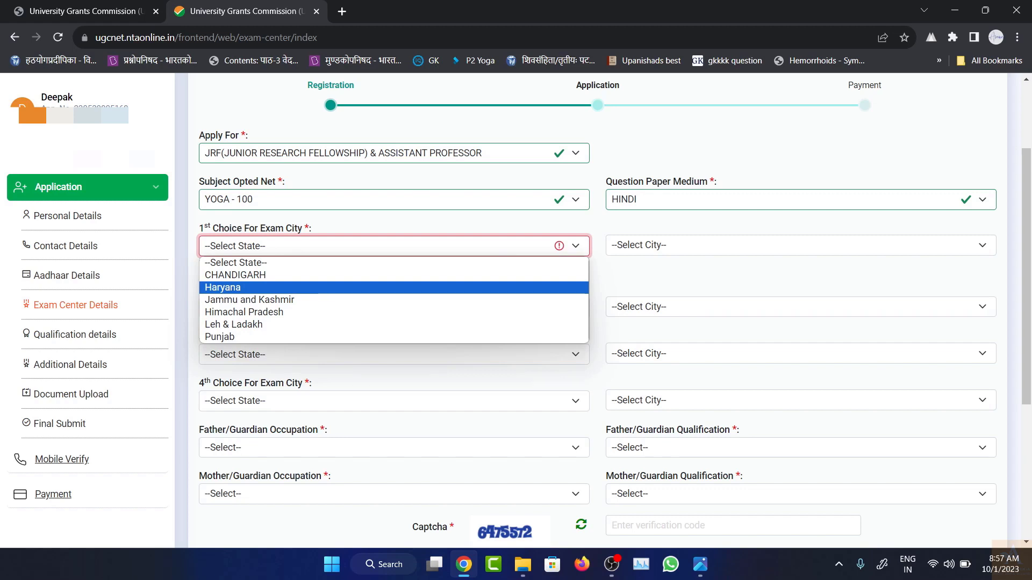
key("Up")
key("Up")
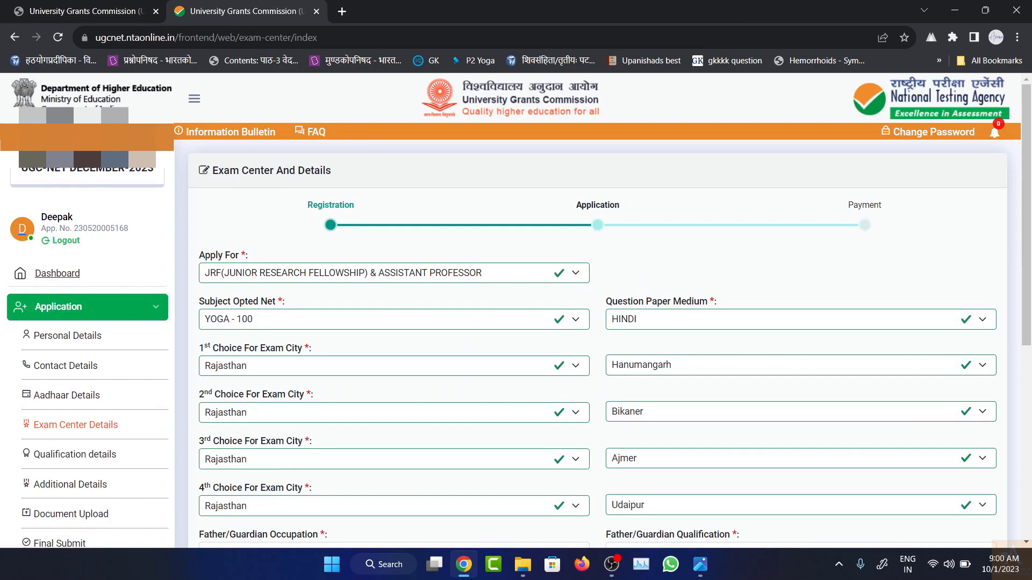
Step: Set the father/guardian occupation to Agriculture and qualification to Illitrate
scroll(516, 310, "down", 6)
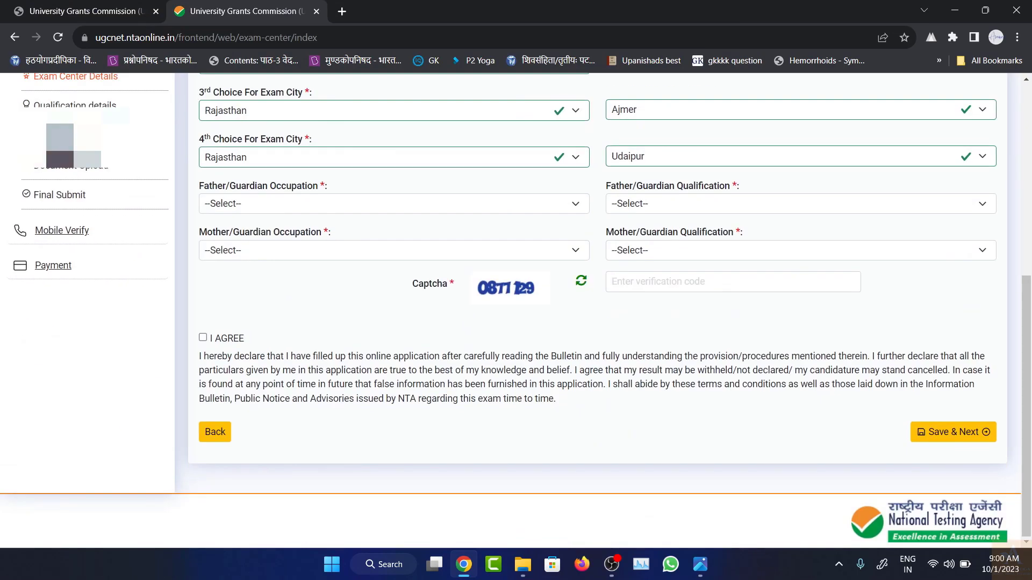
left_click(393, 204)
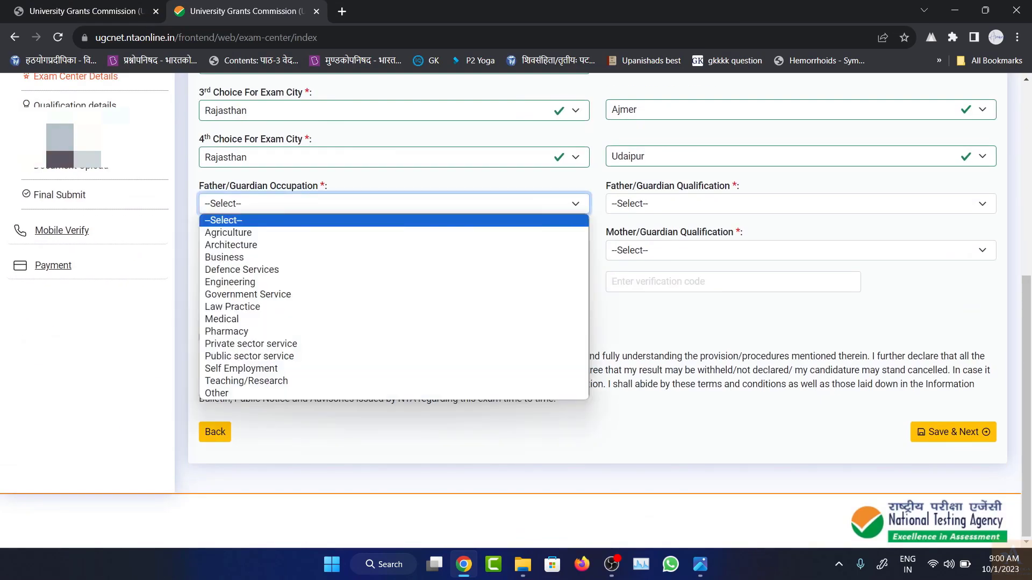
key("Down")
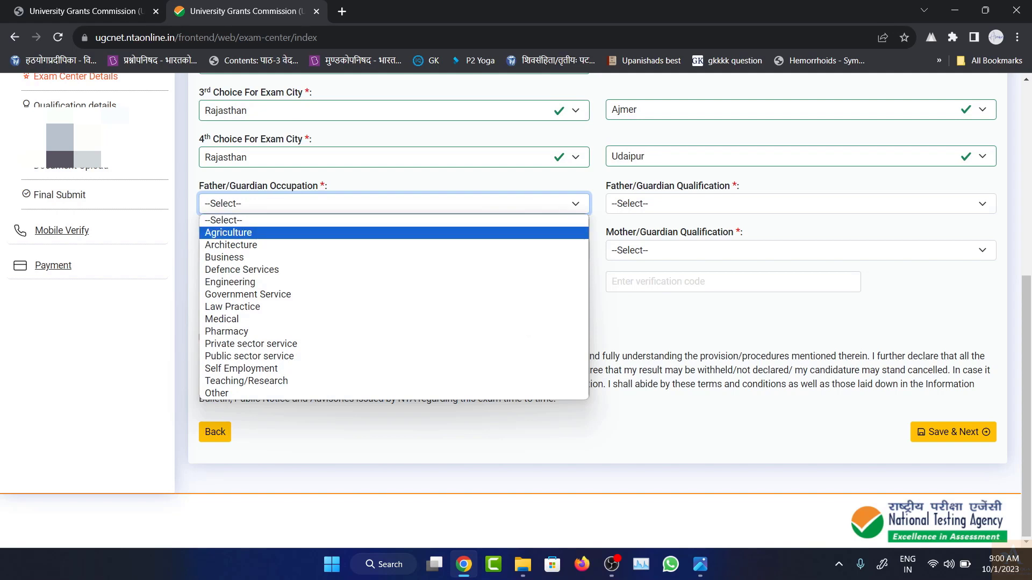
key("Return")
key("Tab")
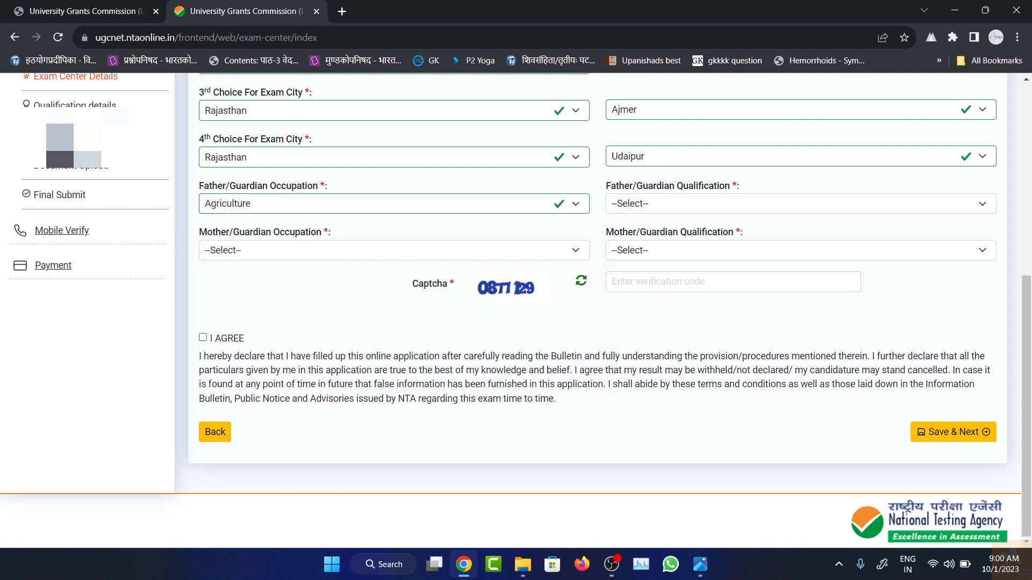
key("space")
key("Down")
key("Down")
key("Down")
key("Down")
key("Down")
key("Down")
key("Up")
key("Up")
key("Up")
key("Up")
key("Up")
key("Up")
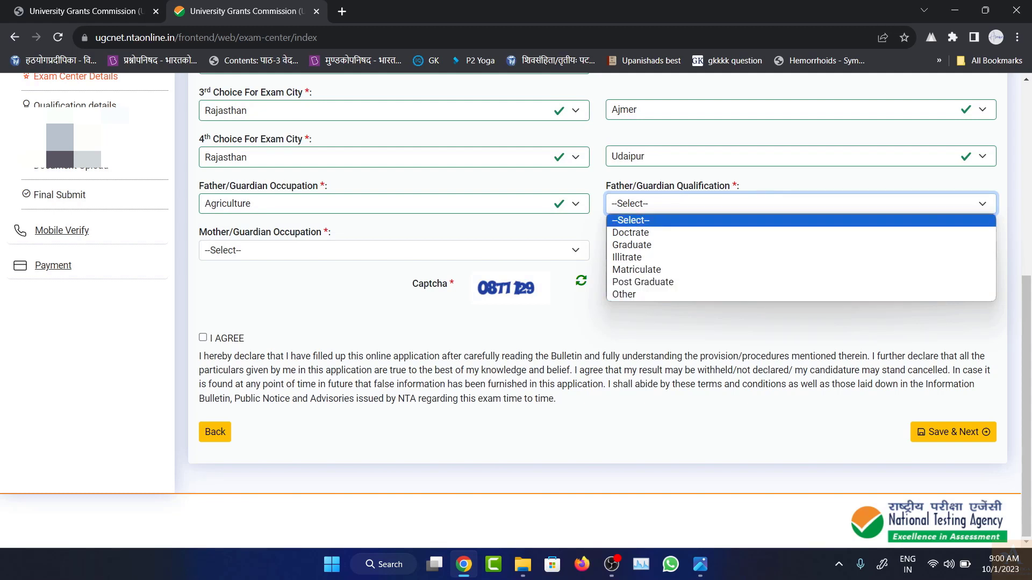
key("Down")
key("Down")
key("Down")
key("Down")
key("Down")
key("Down")
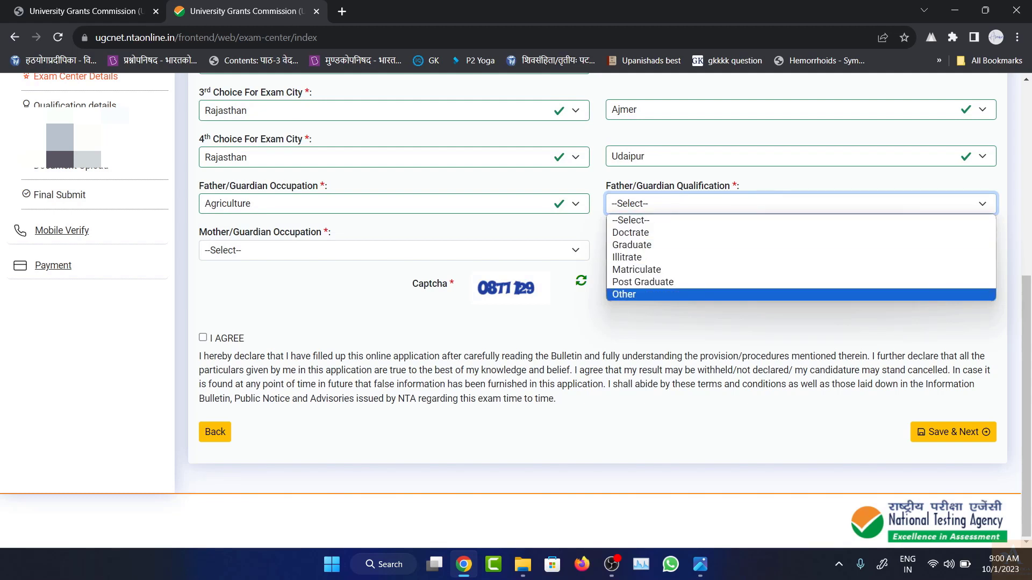
key("Up")
key("Up")
key("Up")
key("Up")
key("Down")
key("Down")
key("Down")
key("Down")
key("Up")
key("Up")
key("Up")
key("Return")
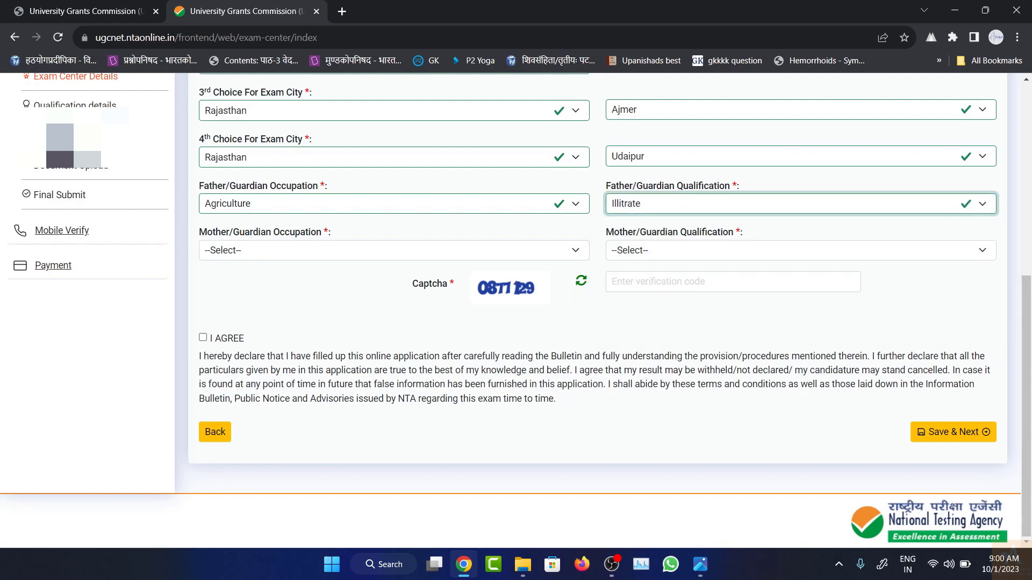
Step: Set the mother's occupation to Other and qualification to Illitrate
key("Tab")
key("alt+Down")
key("Down")
key("Down")
key("Down")
key("Down")
key("Down")
key("Down")
key("Down")
key("Down")
key("Down")
key("Down")
key("Down")
key("Down")
key("Down")
key("Down")
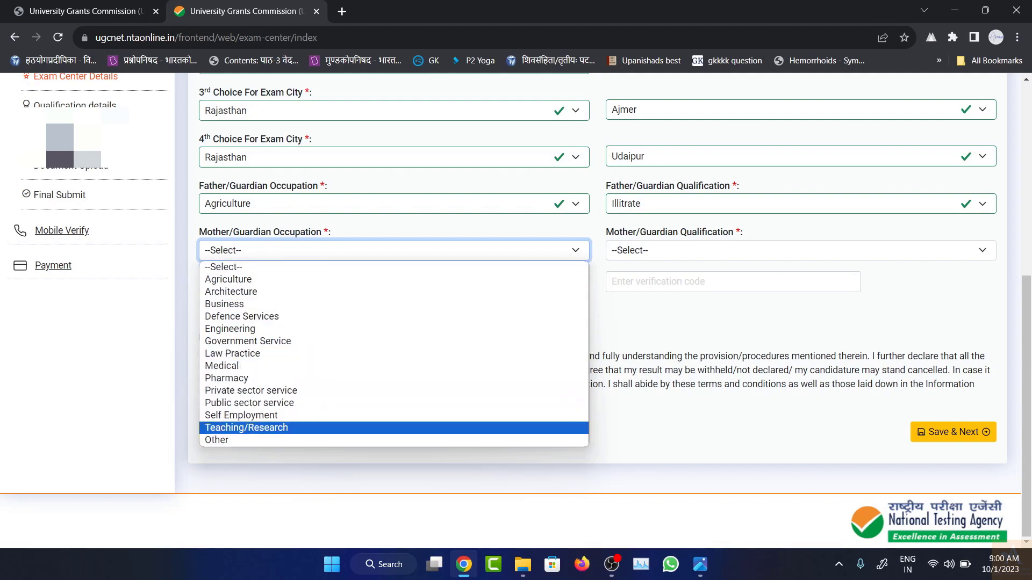
key("Down")
key("Return")
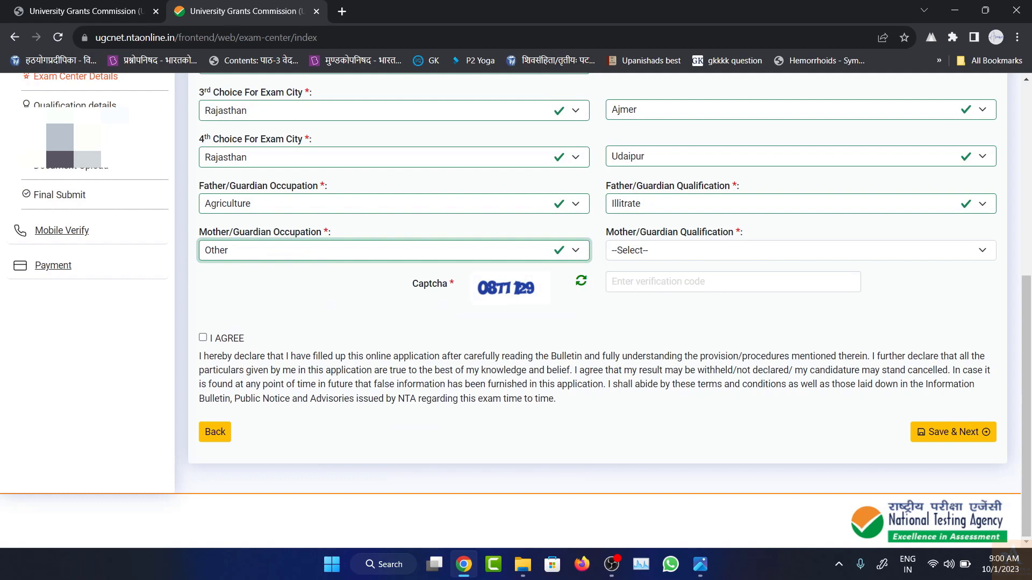
key("Tab")
key("alt+Down")
key("Down")
key("Down")
key("Down")
key("Down")
key("Up")
key("Return")
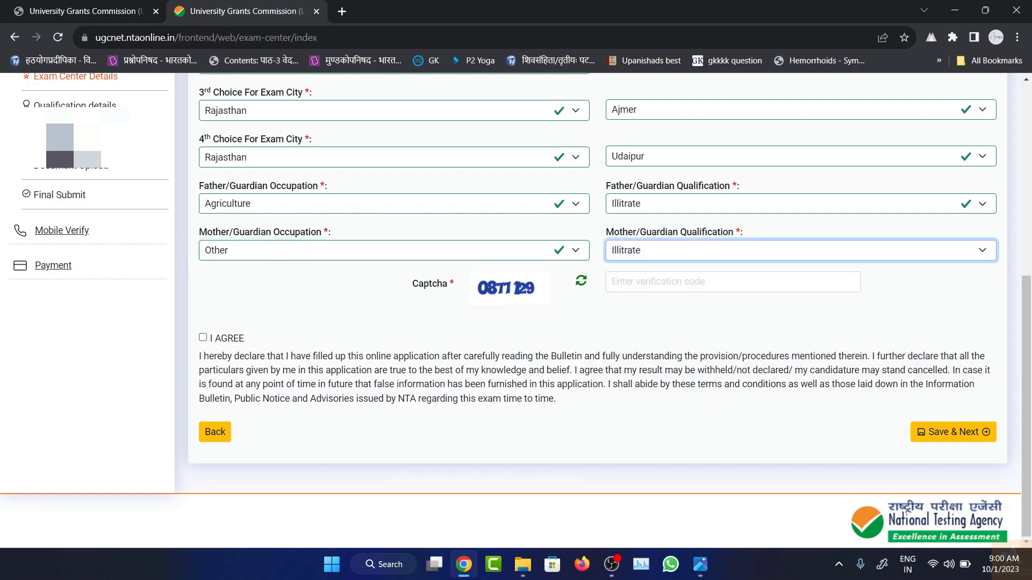
Step: Enter the captcha, accept the declaration, and save the exam centre details
key("Tab")
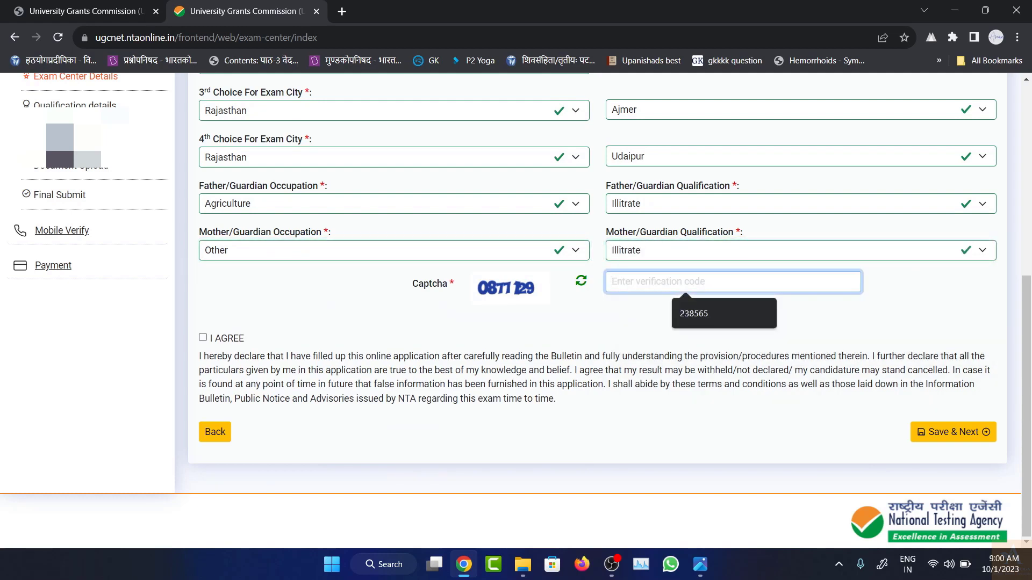
type("08")
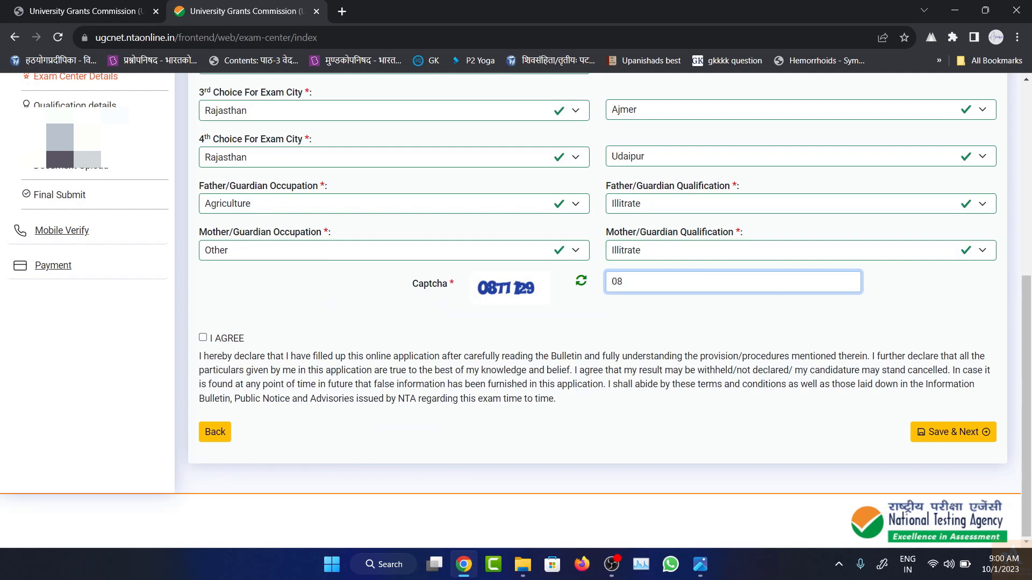
type("77129")
left_click(203, 338)
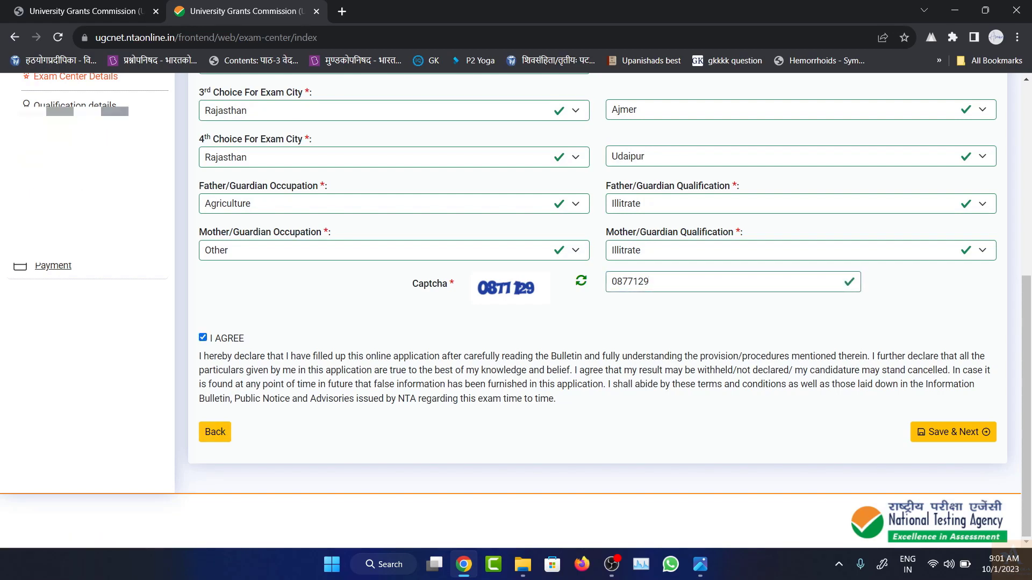
left_click(941, 429)
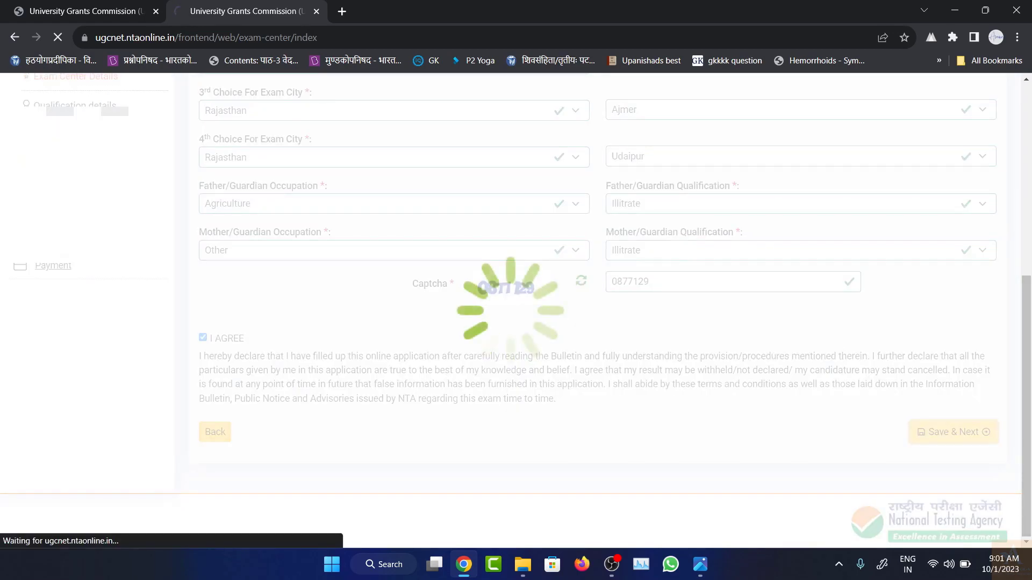
key("Return")
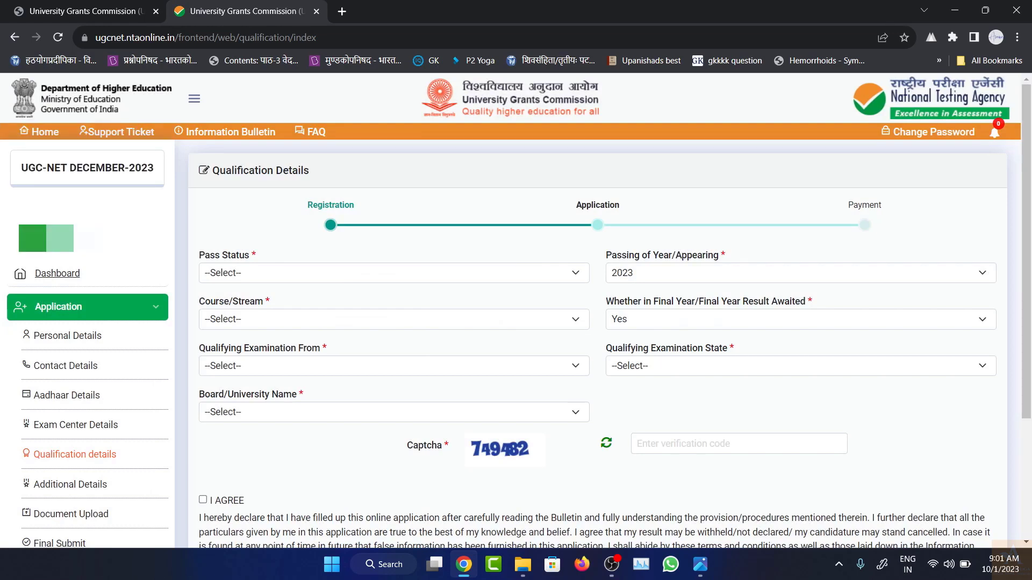
left_click(394, 272)
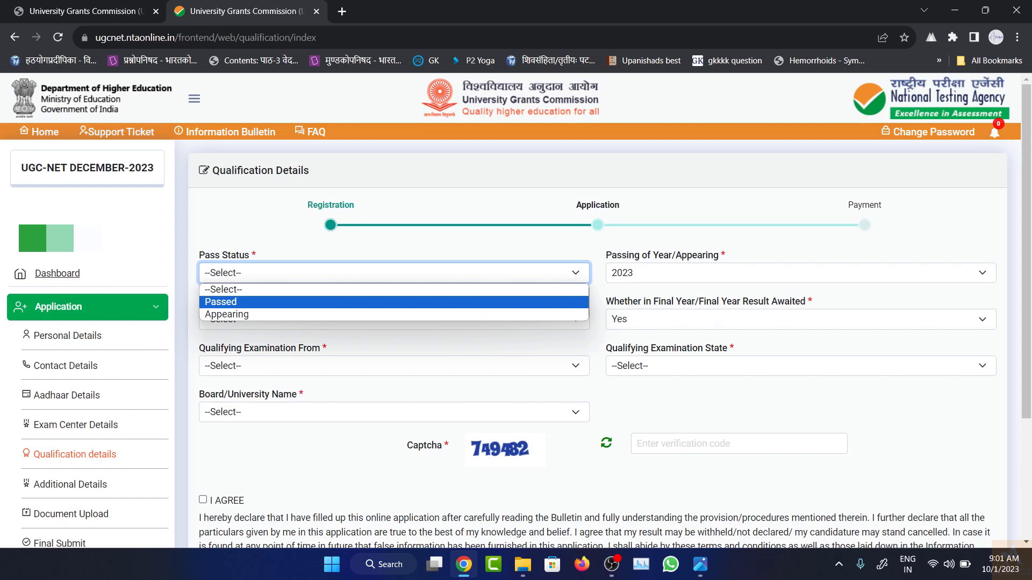
Step: Record the qualification as Passed in 2020: M.A. Yogacharya, Uttarakhand Sanskrit University
key("Return")
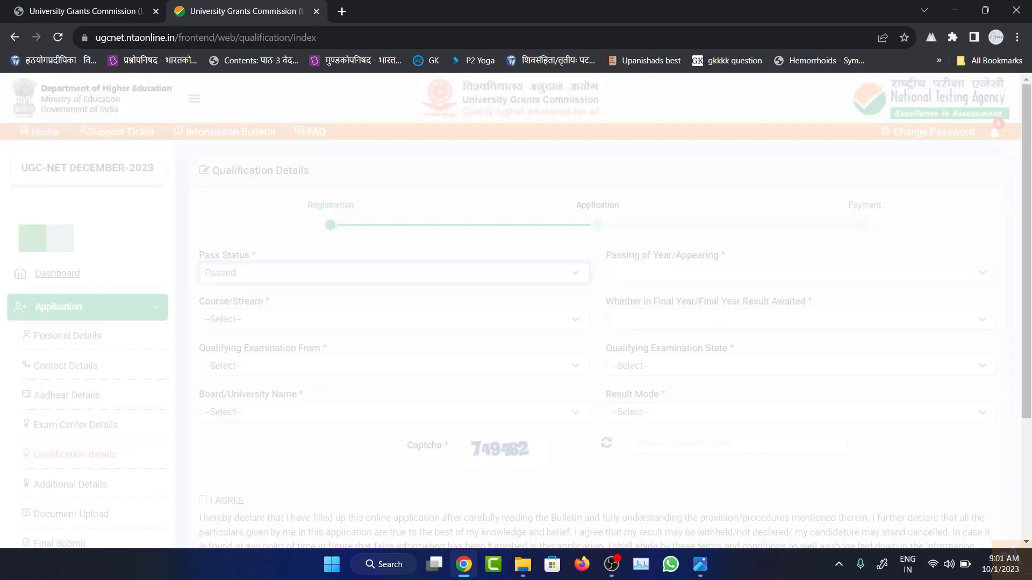
key("Tab")
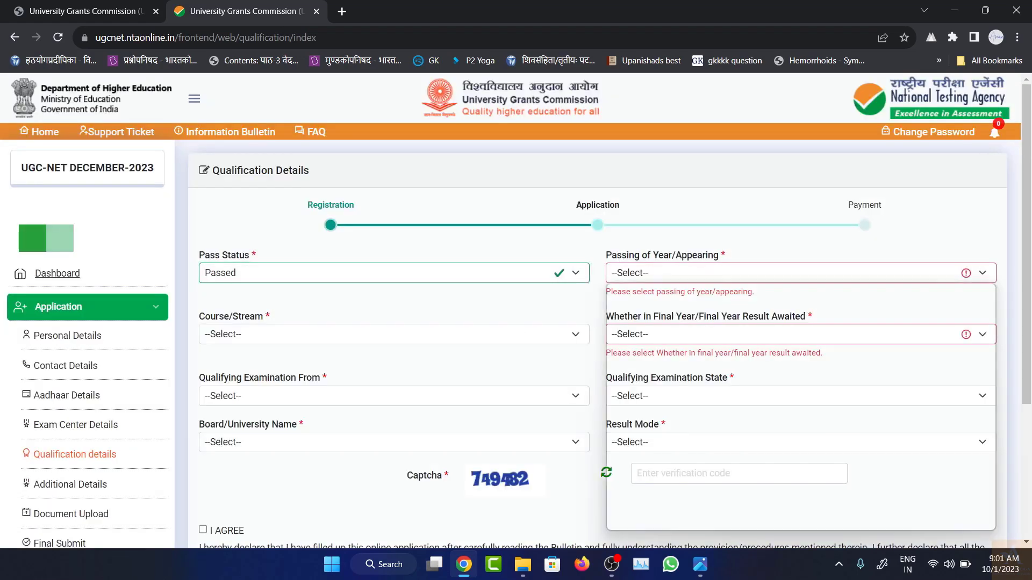
key("alt+Down")
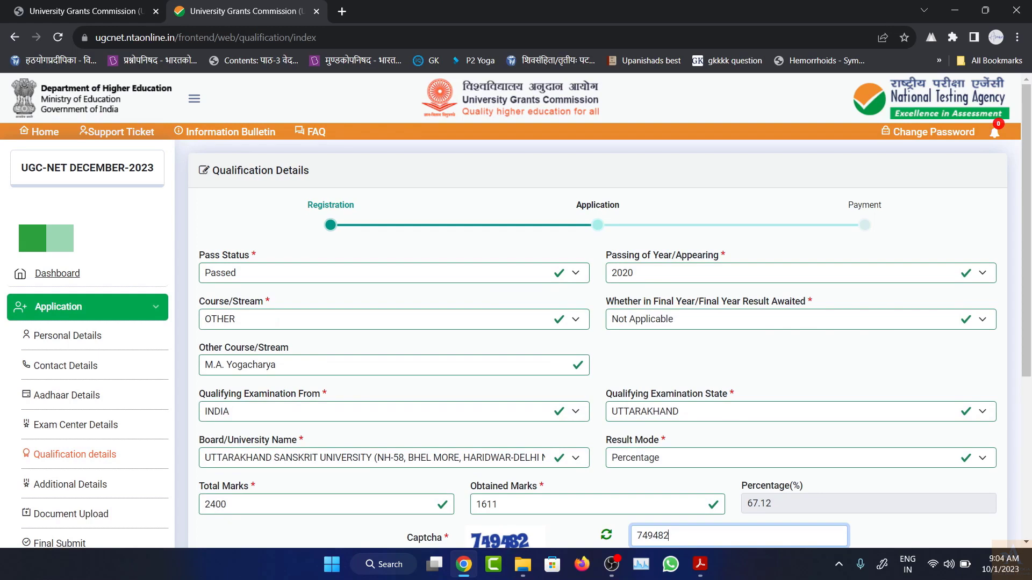
key("Tab")
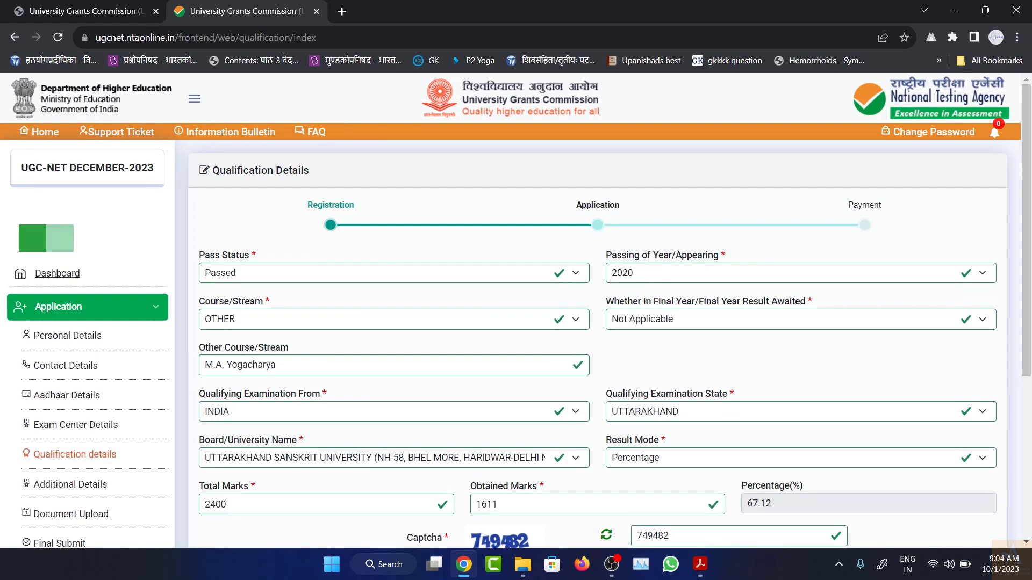
left_click(394, 272)
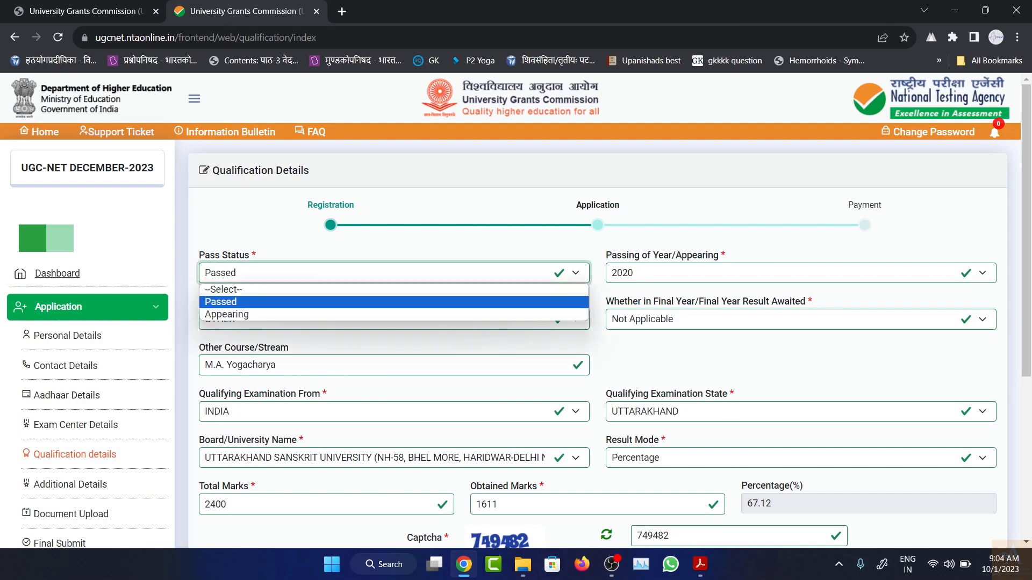
left_click(268, 300)
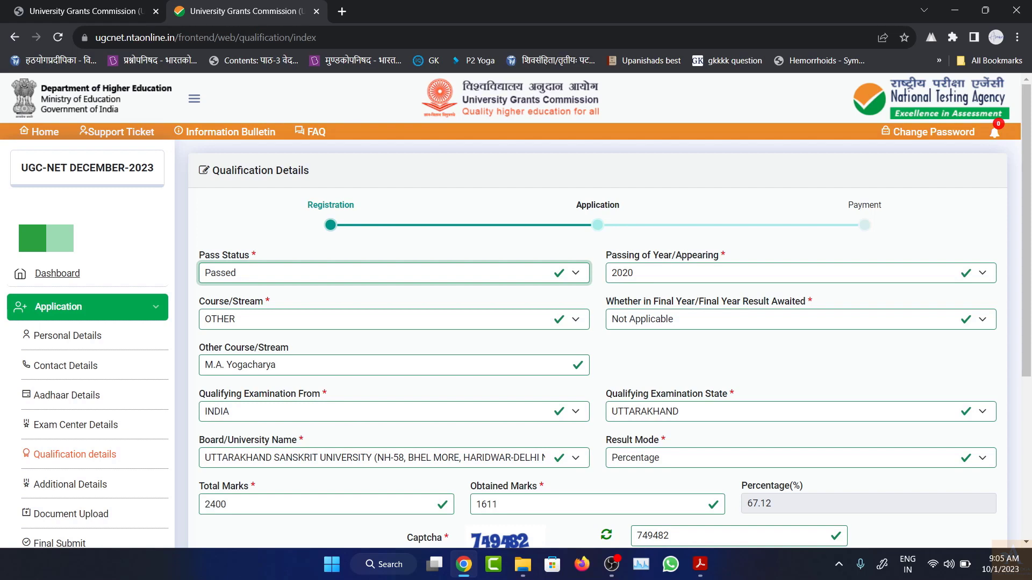
left_click(800, 319)
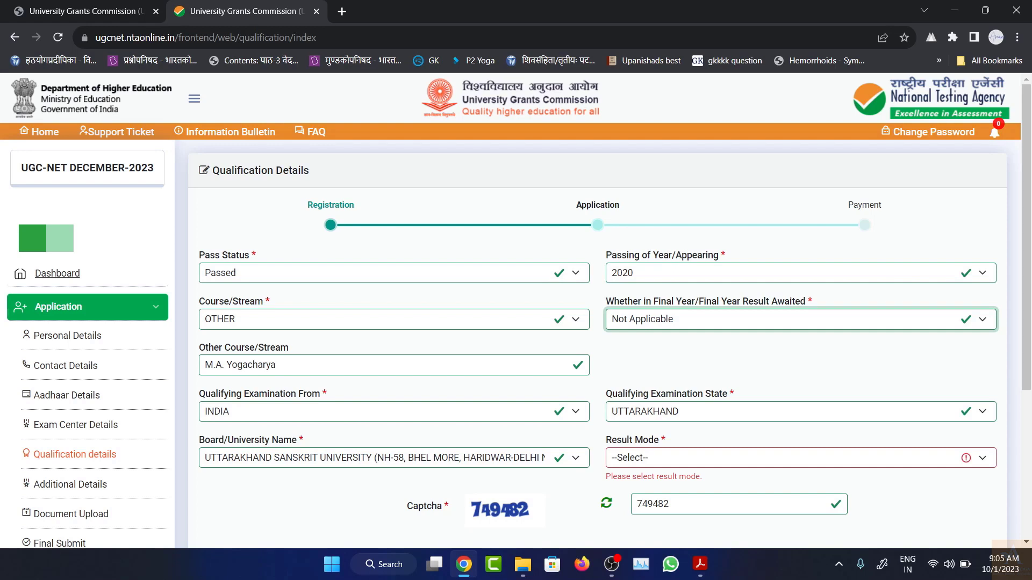
Step: Set Result Mode to Percentage with 2400 total marks and 1611 obtained
mouse_move(204, 365)
left_mouse_down()
mouse_move(276, 365)
mouse_move(205, 365)
left_mouse_up()
left_click(275, 365)
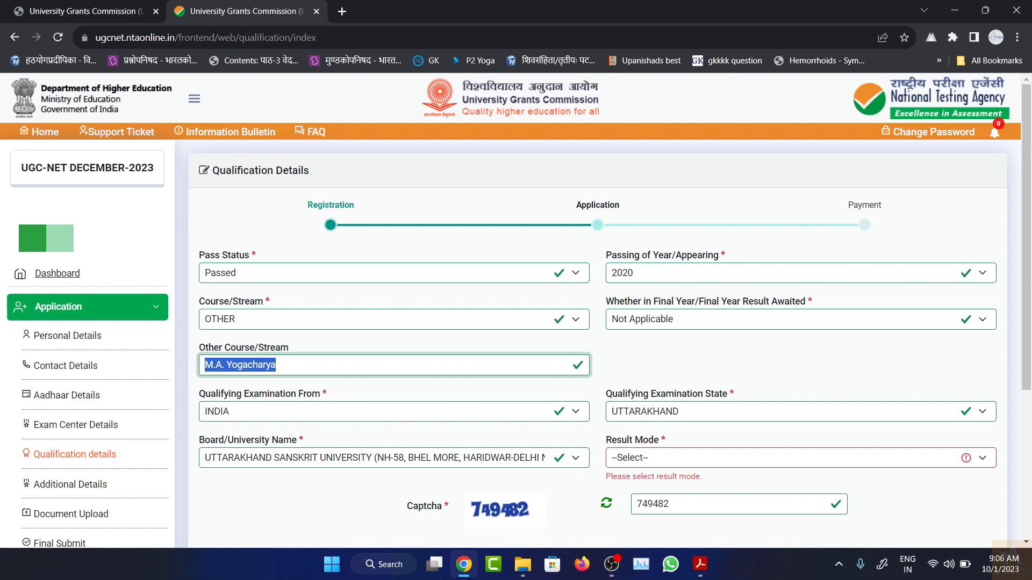
scroll(596, 322, "down", 4)
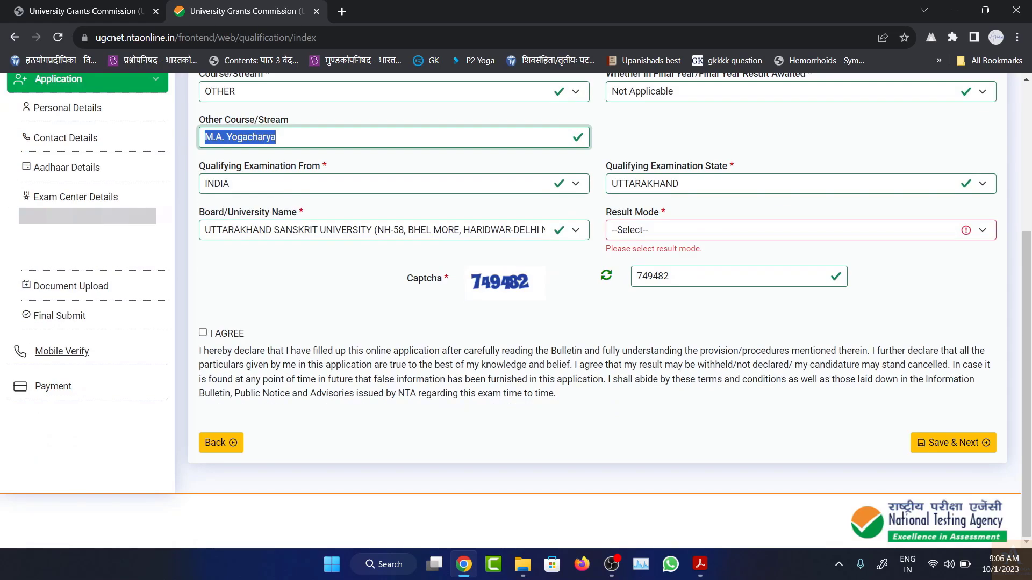
left_click(800, 230)
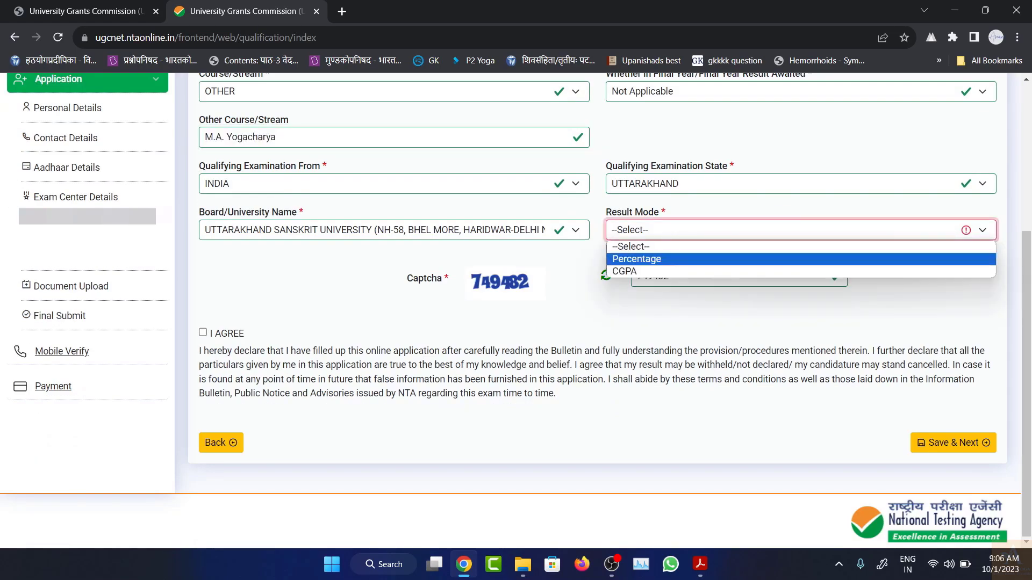
key("Return")
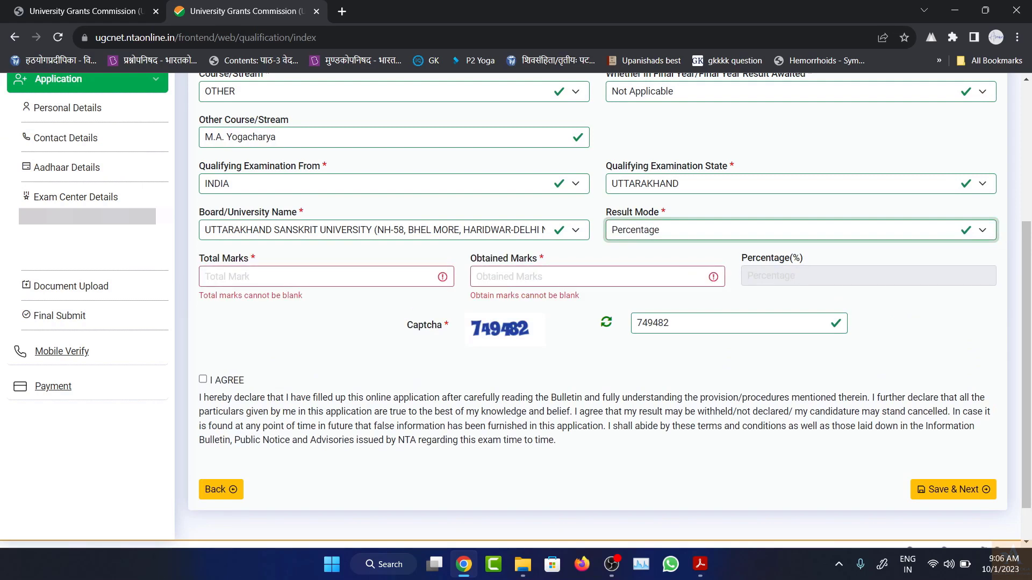
key("Tab")
type("2400")
key("Tab")
type("1611")
Step: Accept the declaration and save the qualification details
key("Tab")
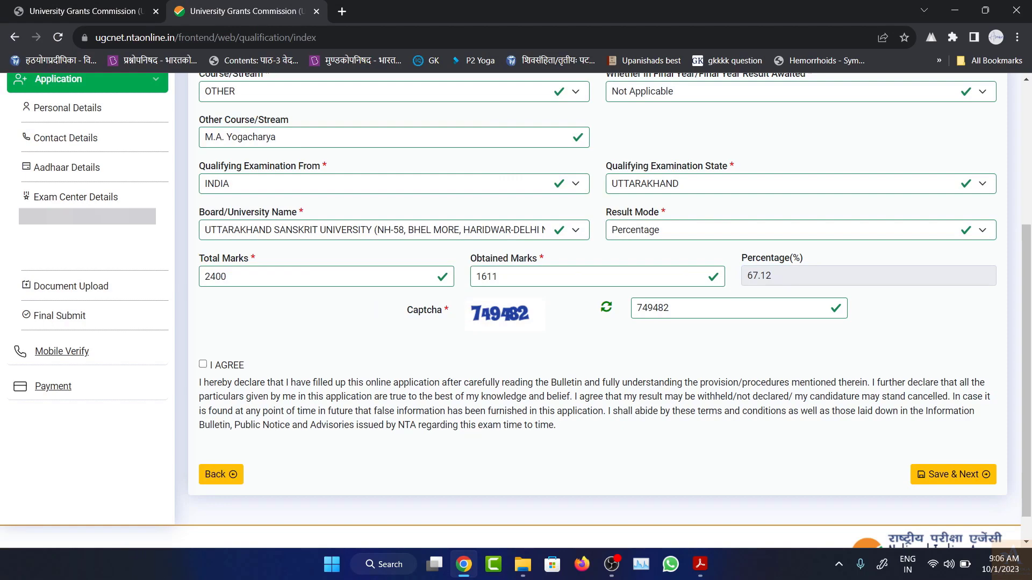
key("space")
key("Tab")
key("Tab")
key("Return")
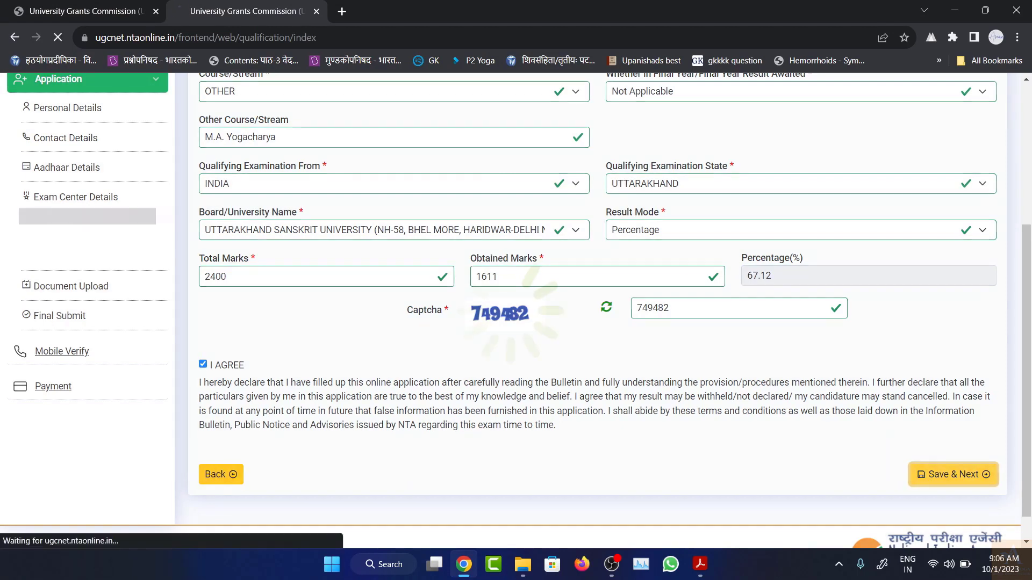
Step: Answer No to both the M.Phil and Ph.D. admission questions
key("Return")
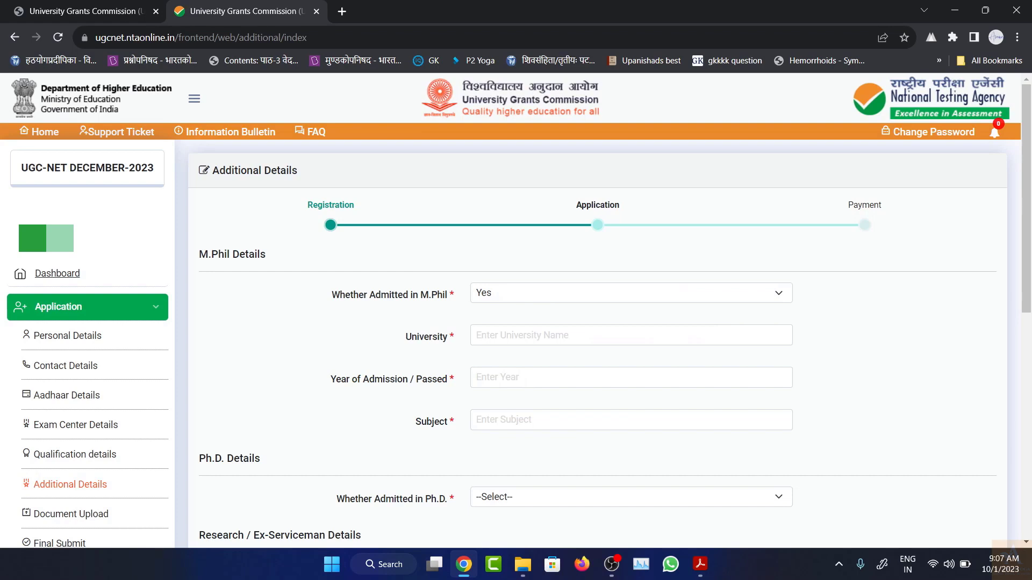
key("alt+Down")
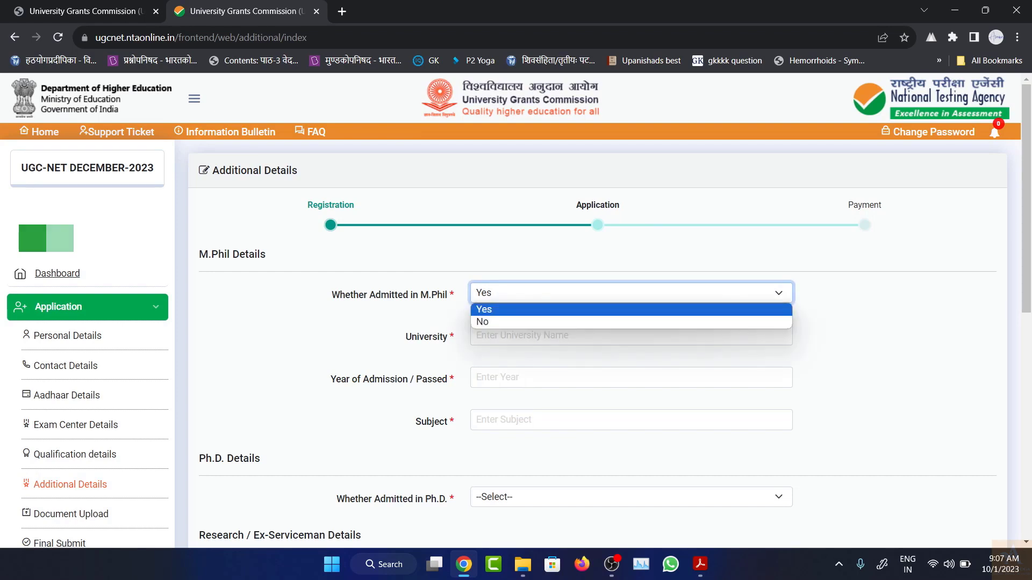
key("Down")
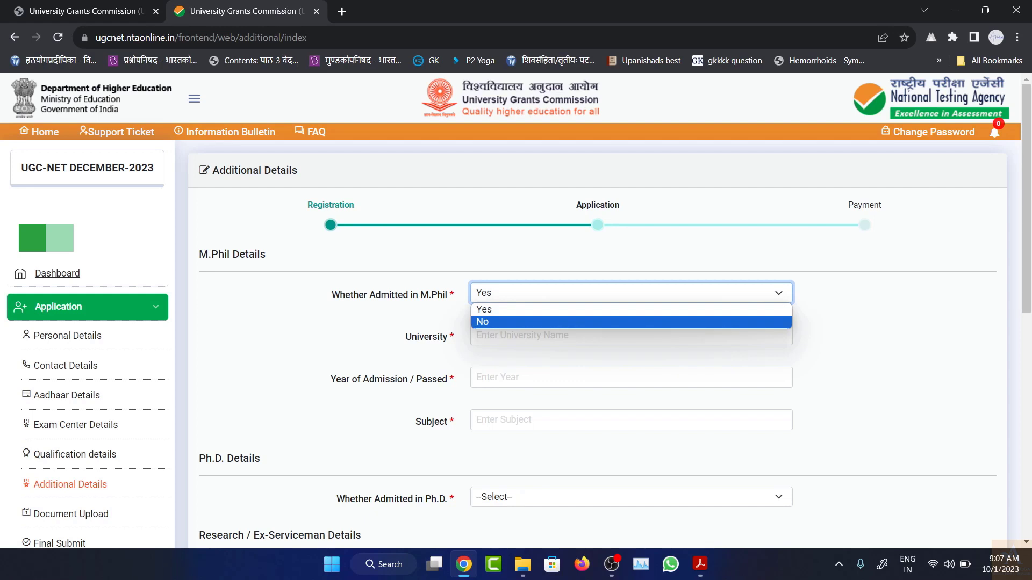
key("Return")
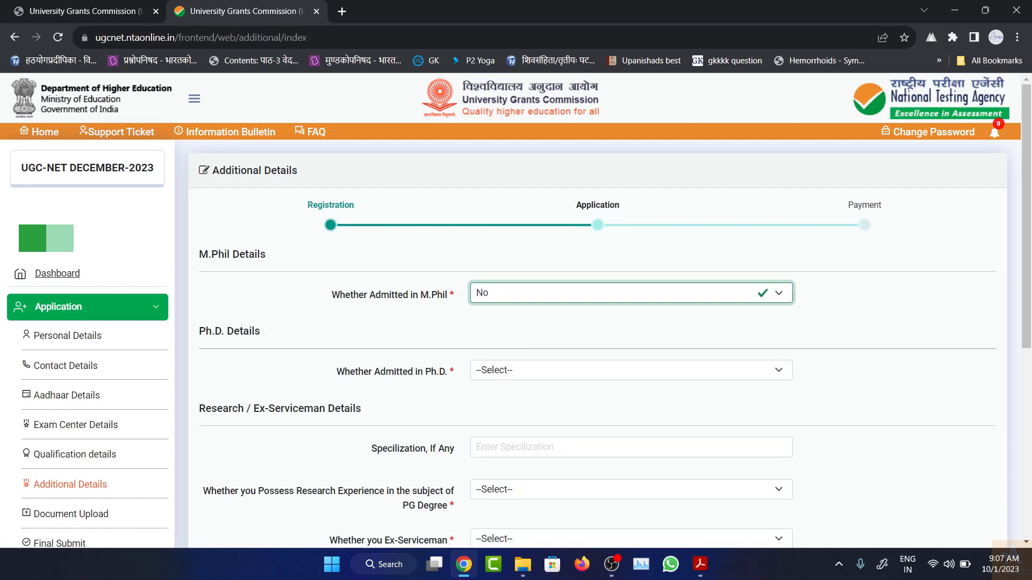
key("Tab")
key("alt+Down")
key("Down")
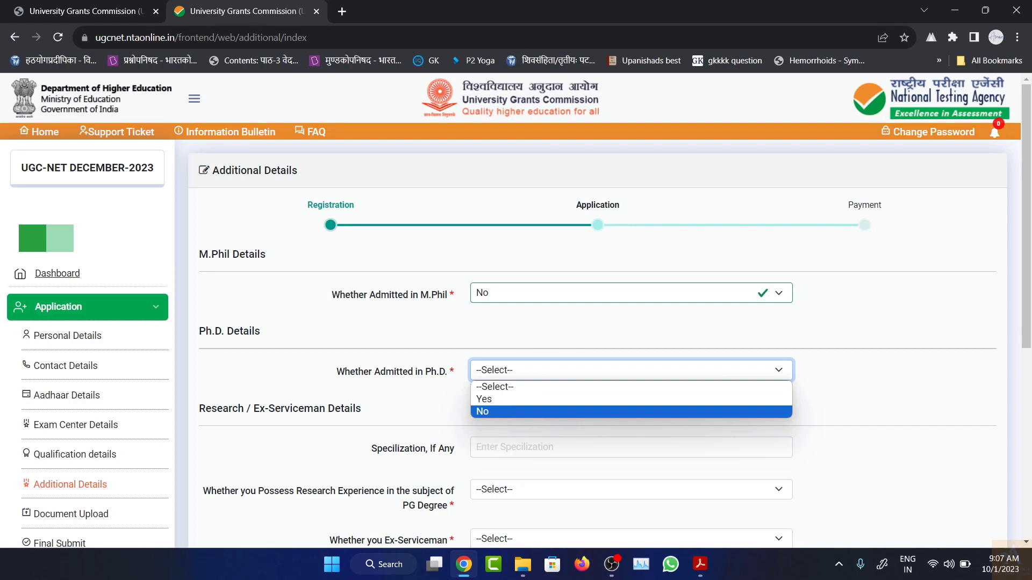
key("Return")
Step: Leave specialization blank and answer No to research experience and ex-serviceman
scroll(598, 310, "down", 6)
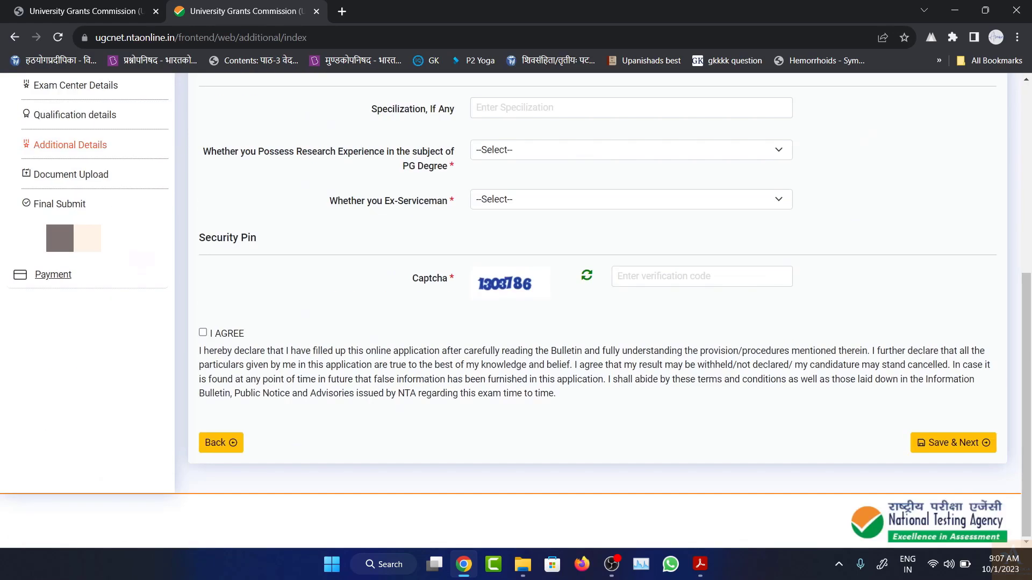
left_click(631, 108)
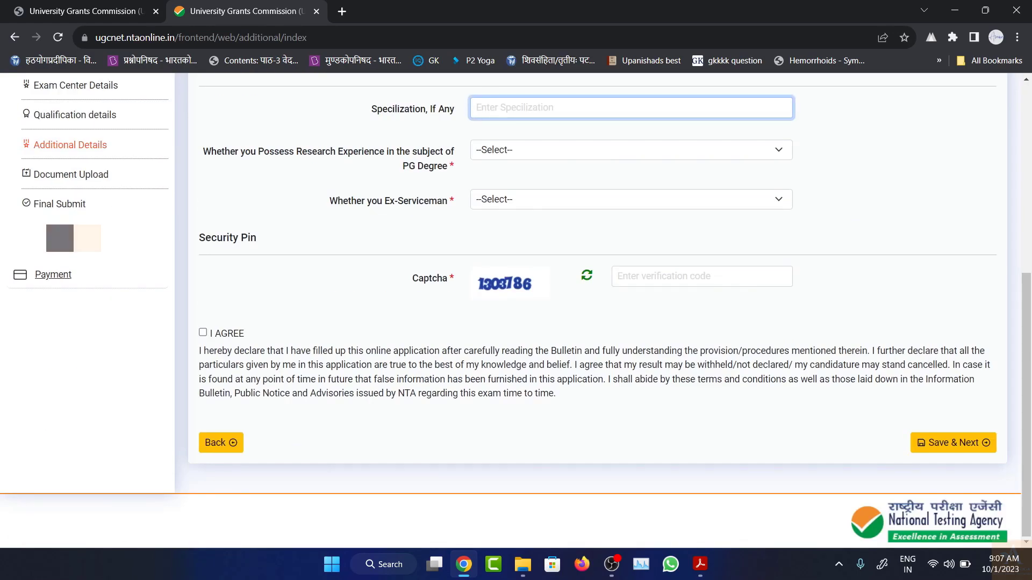
key("Tab")
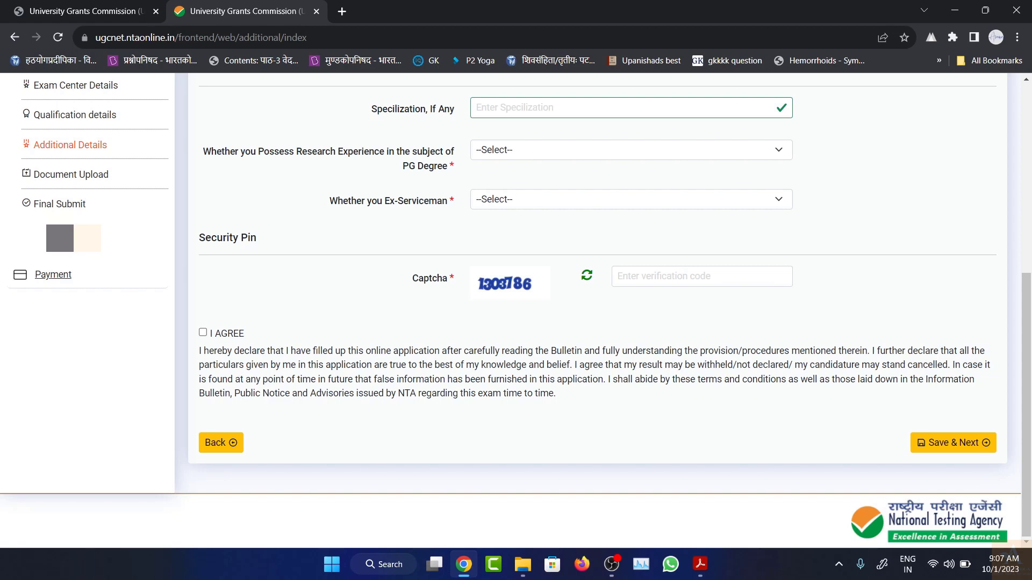
key("space")
key("Down")
key("Down")
key("Return")
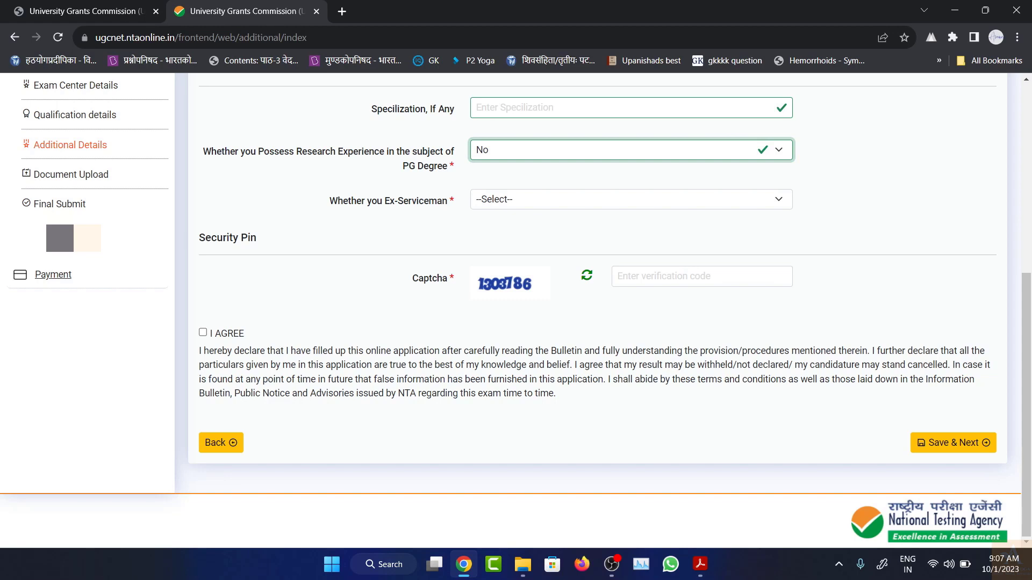
key("Tab")
key("space")
key("Down")
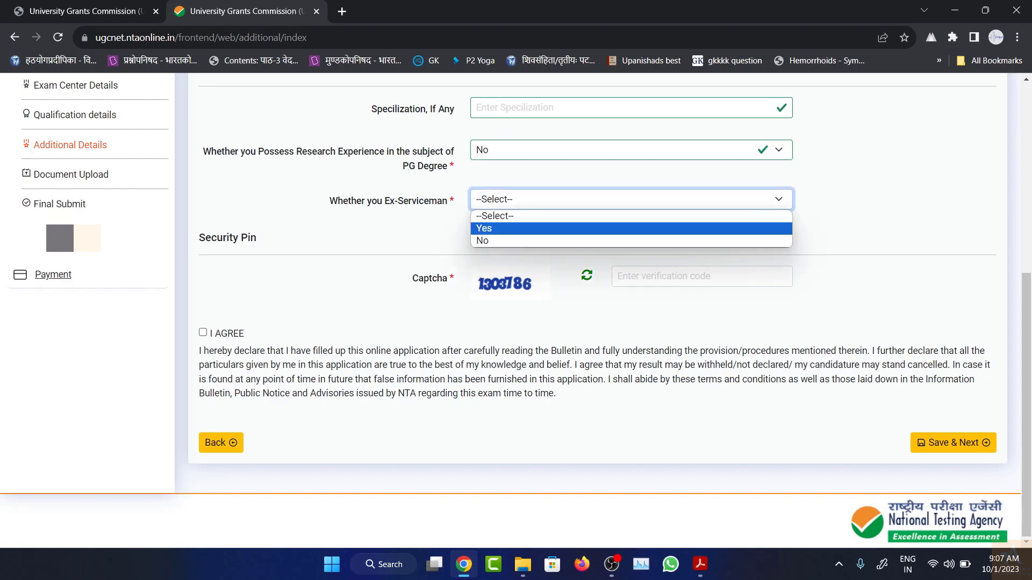
key("Down")
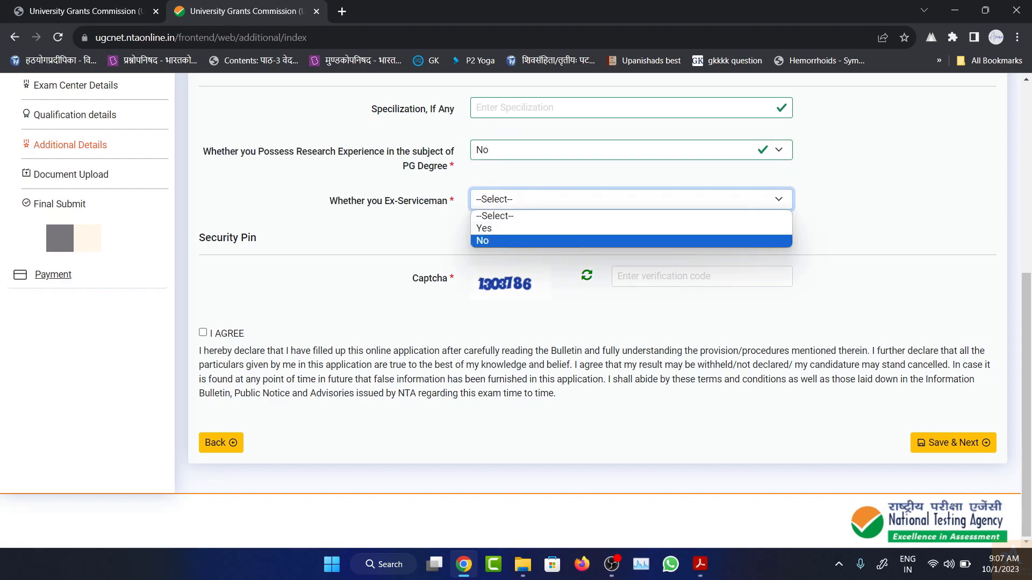
key("Return")
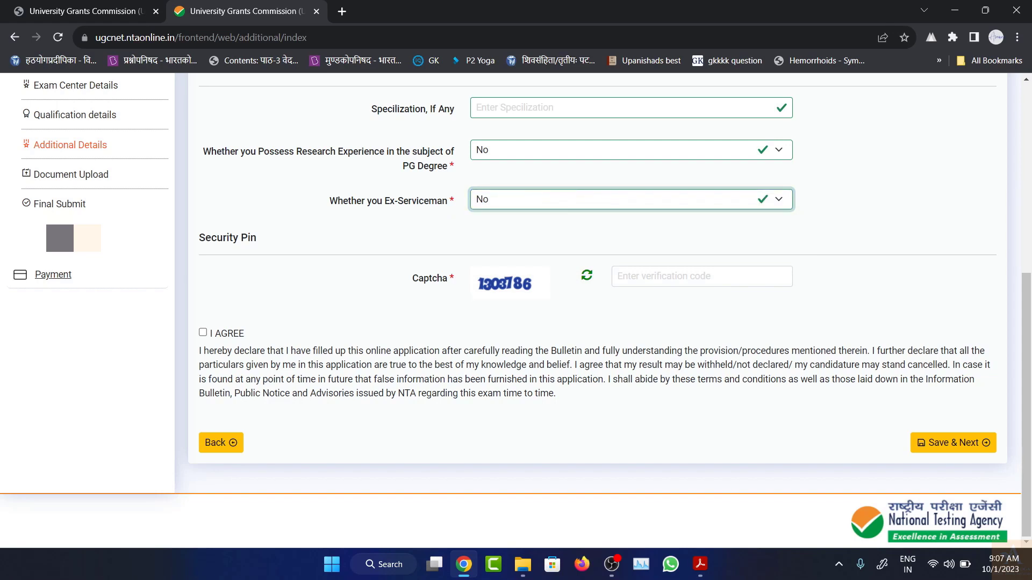
Step: Enter the captcha code and tick I AGREE
left_click(698, 276)
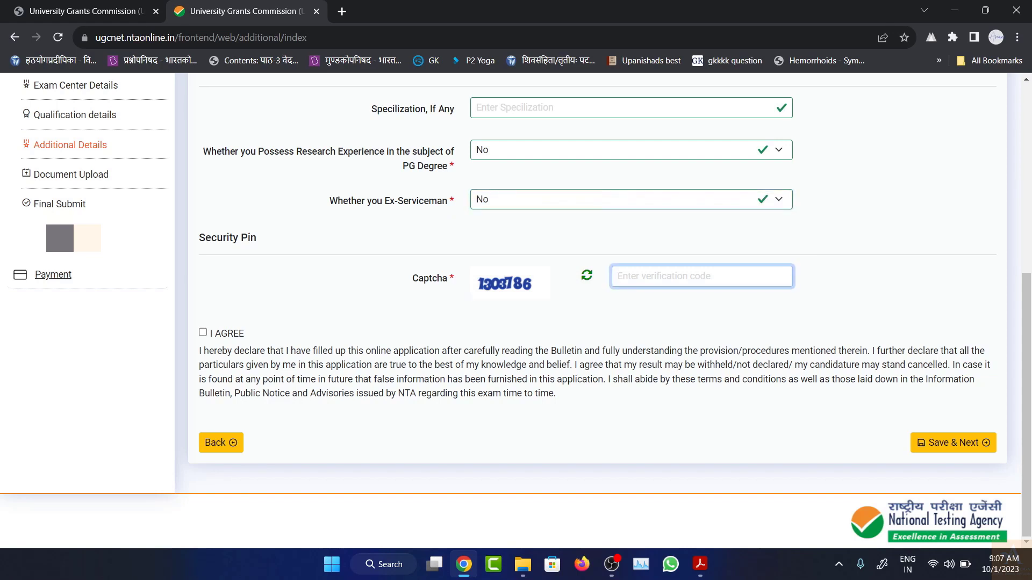
type("1303786")
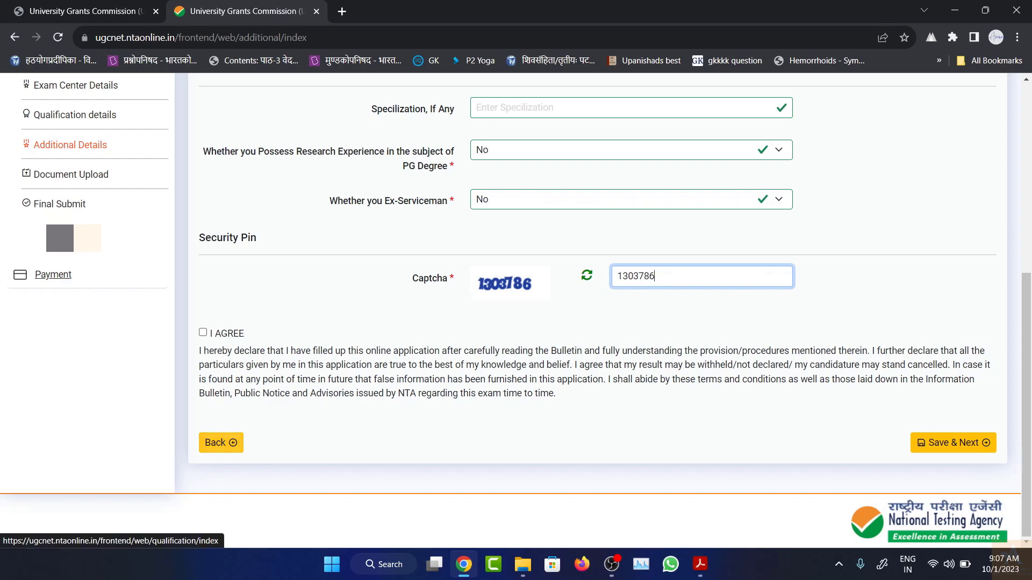
left_click(202, 332)
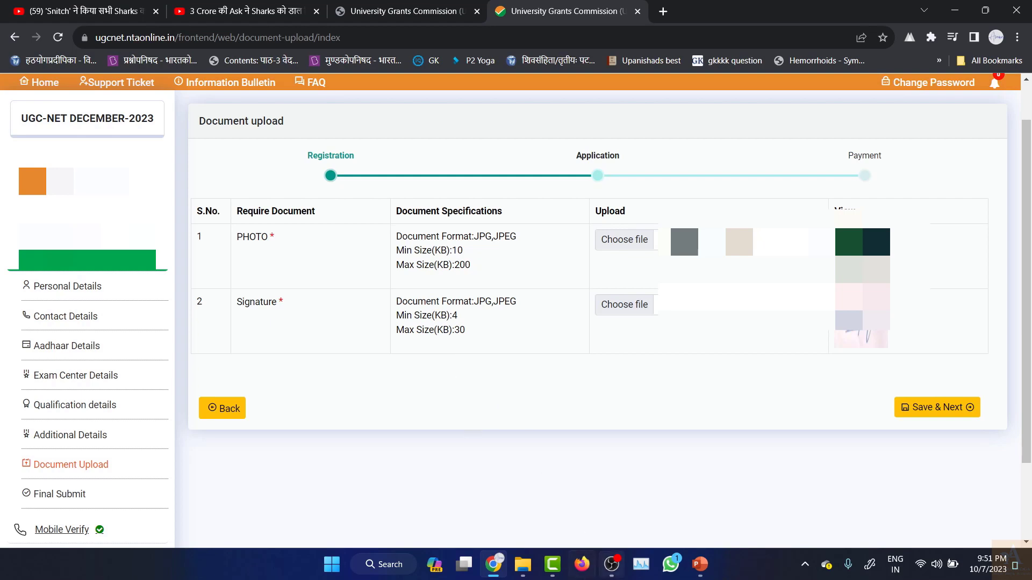
Step: Save the uploaded photo and signature on the Document Upload page
left_click(957, 410)
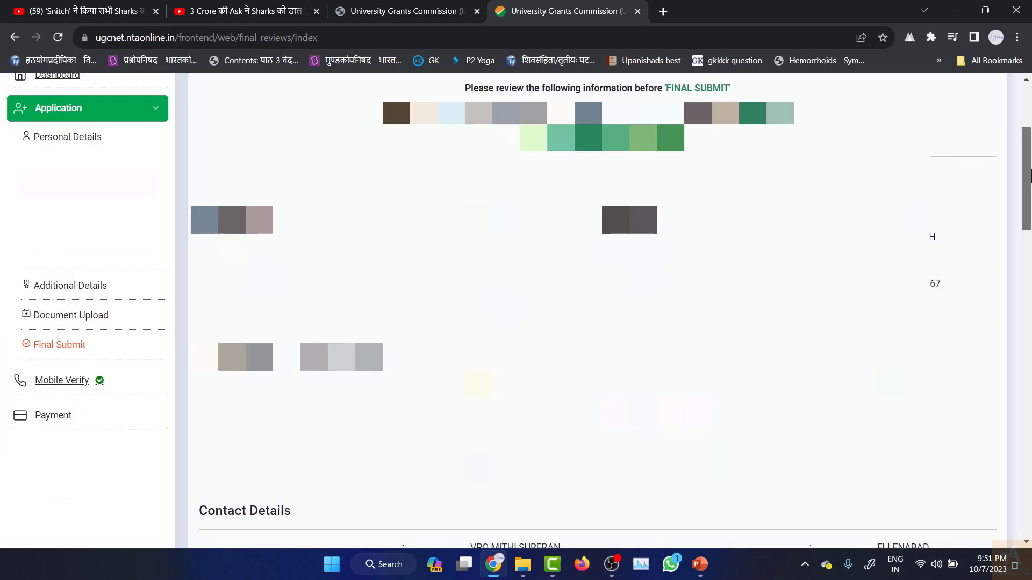
Step: Scroll through the review page and bring up the Review Page checklist
left_click_drag(1030, 175, 1030, 489)
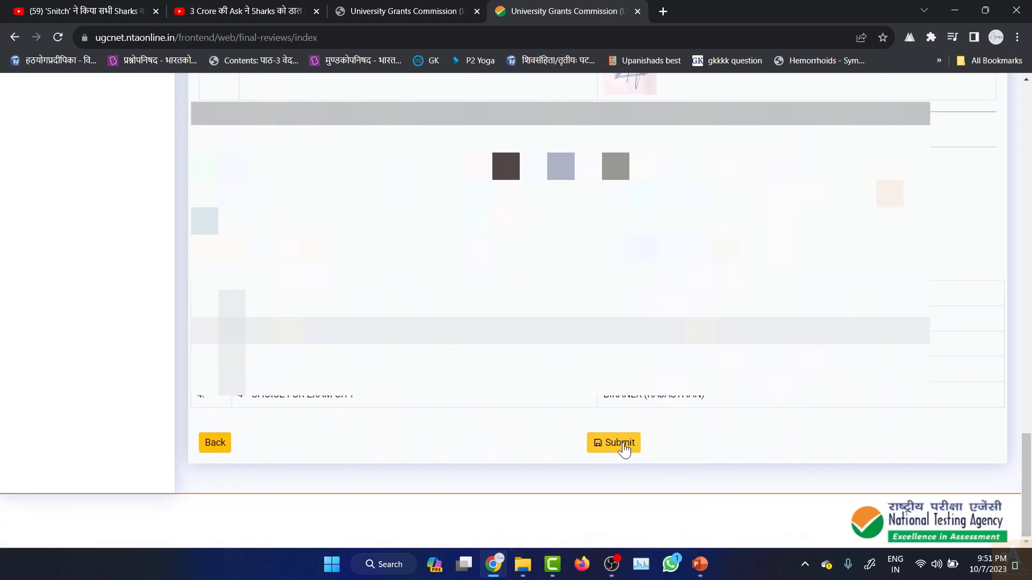
left_click(621, 443)
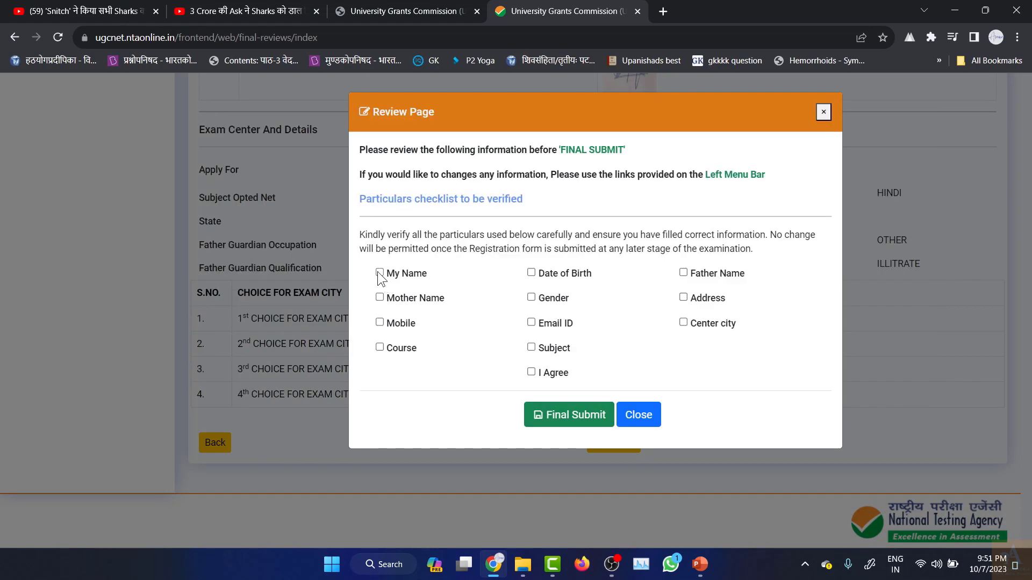
Step: Tick all nine particulars, from My Name to Center city, and final-submit the application
left_click(380, 273)
left_click(379, 298)
left_click(379, 323)
left_click(379, 347)
left_click(531, 298)
left_click(531, 323)
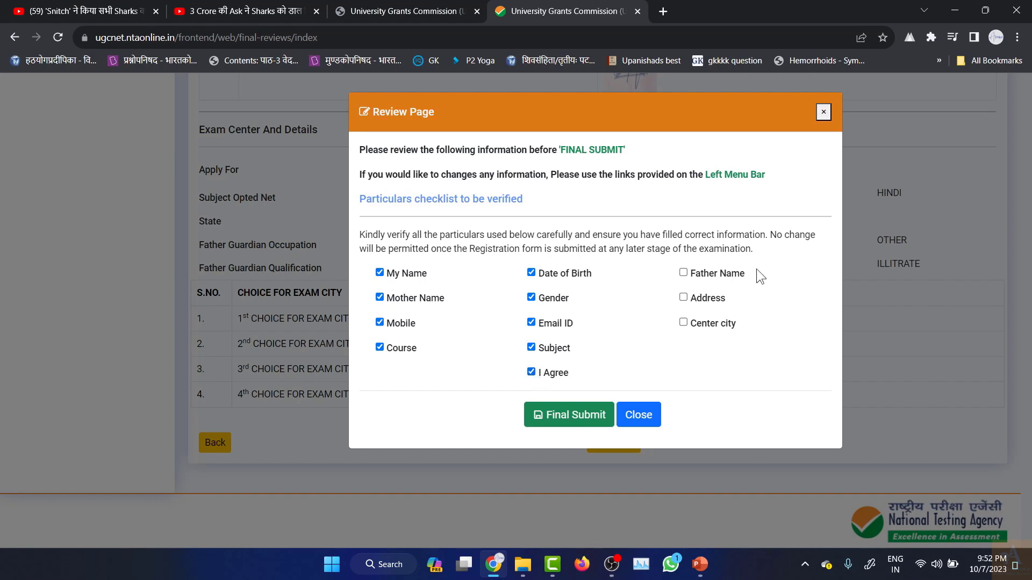
left_click(683, 272)
left_click(683, 298)
left_click(683, 323)
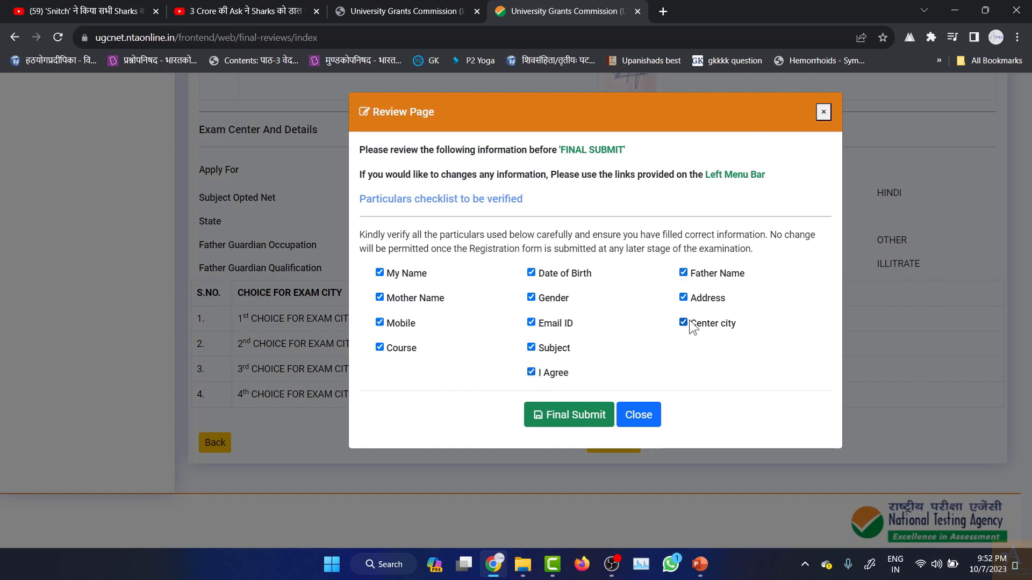
left_click(571, 417)
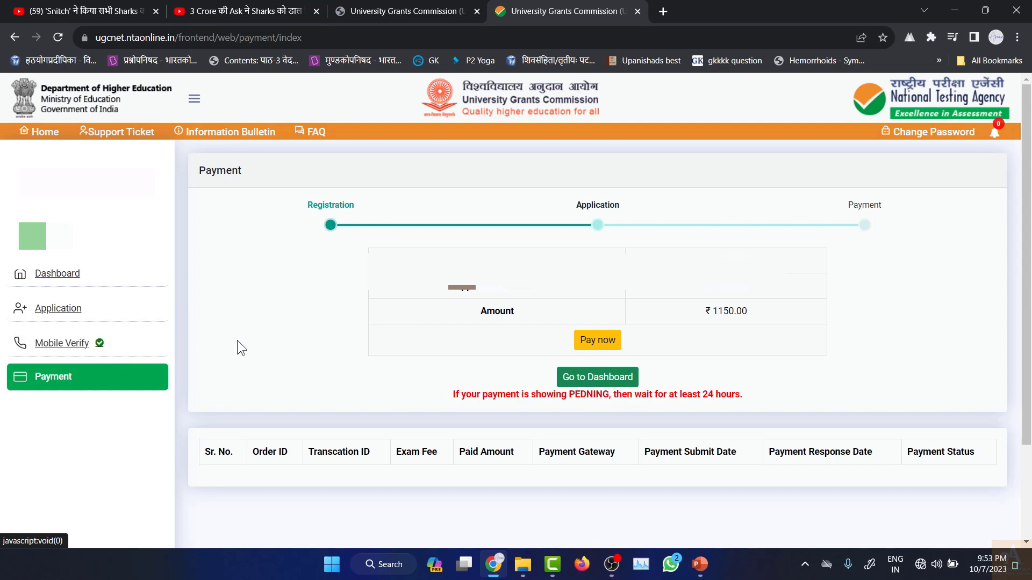
Step: Pay the ₹1150 application fee through the SBI Epay gateway to reach SBI ePay Lite
left_click(590, 347)
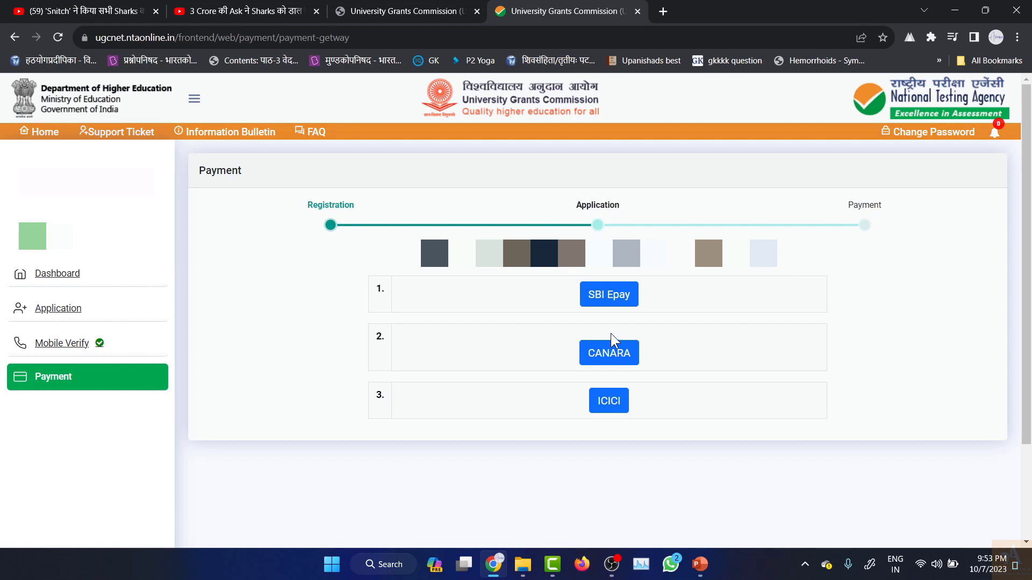
left_click(610, 304)
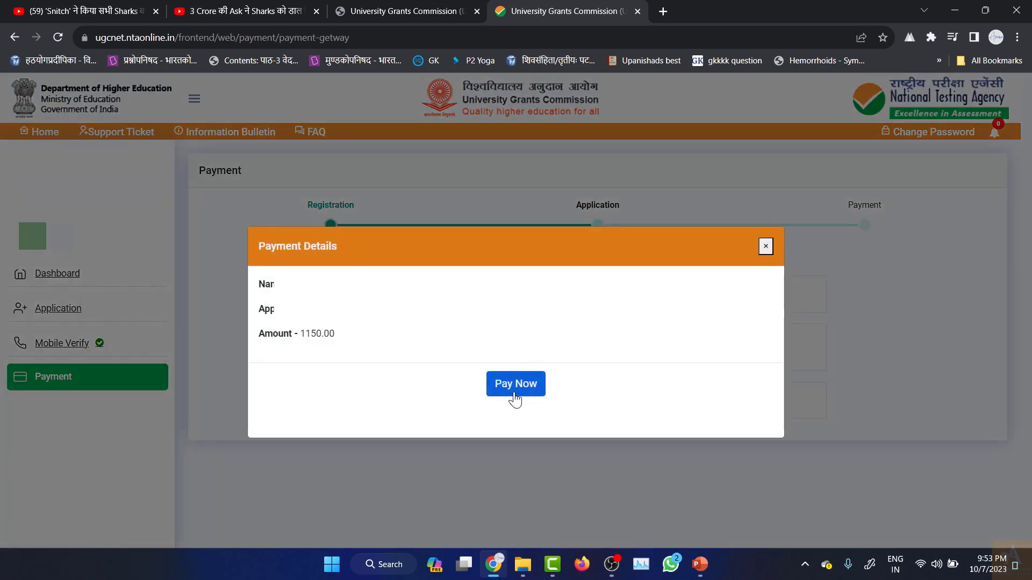
left_click(514, 400)
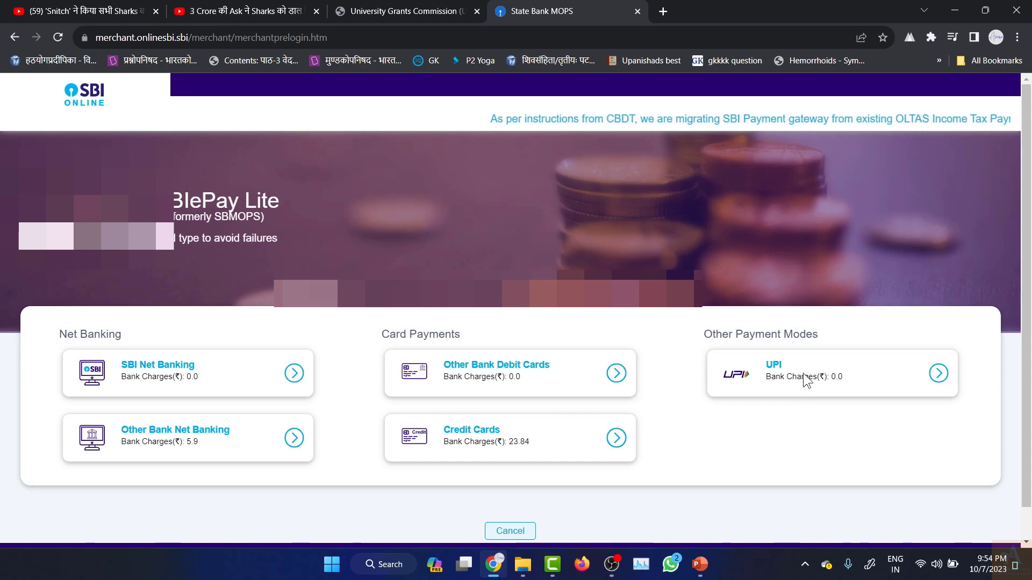
Step: Choose UPI as the payment mode and select the QR code option for the ₹1150 fee
left_click(938, 374)
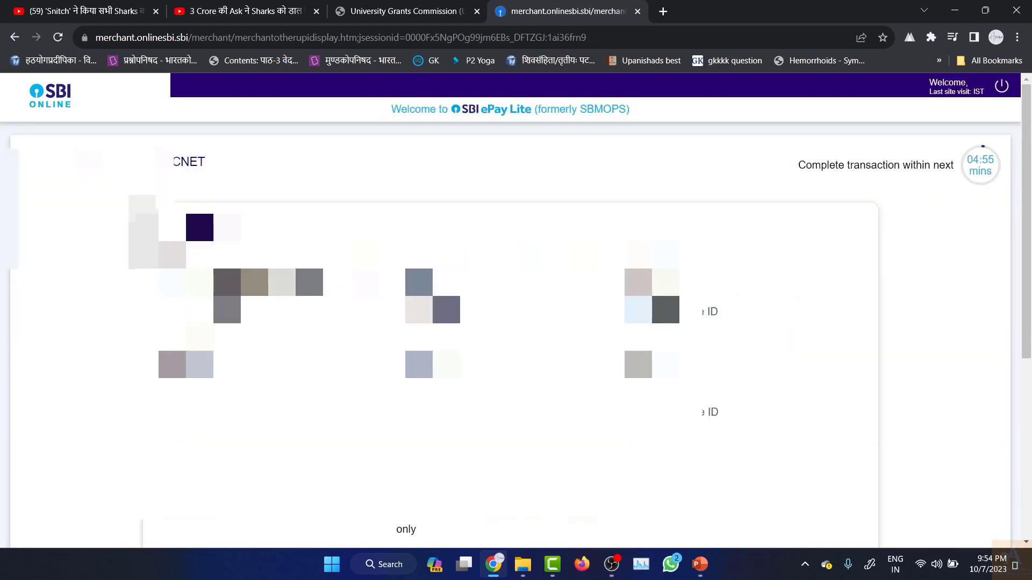
scroll(792, 315, "down", 5)
scroll(792, 315, "up", 5)
scroll(764, 272, "down", 5)
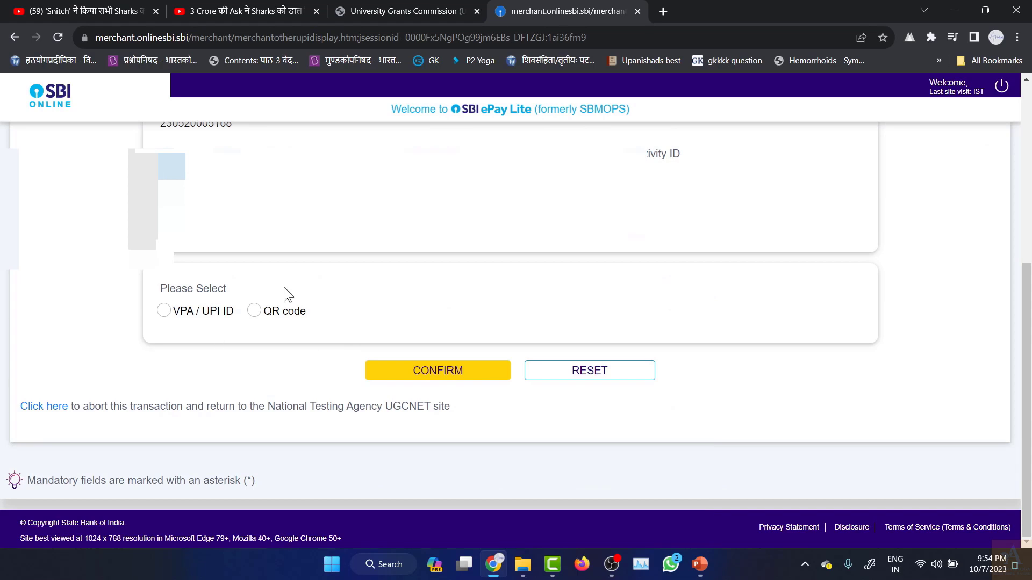
left_click(255, 312)
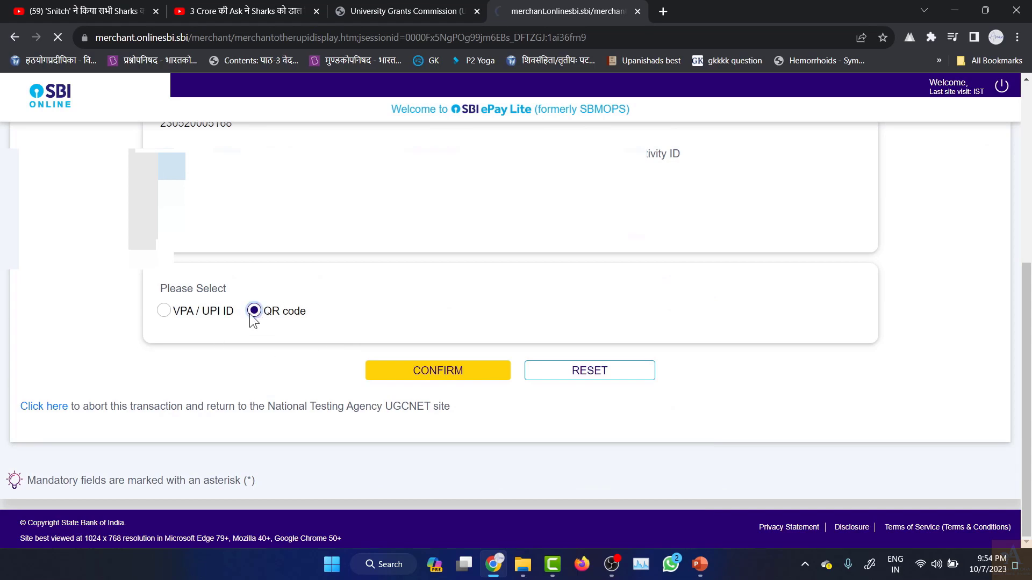